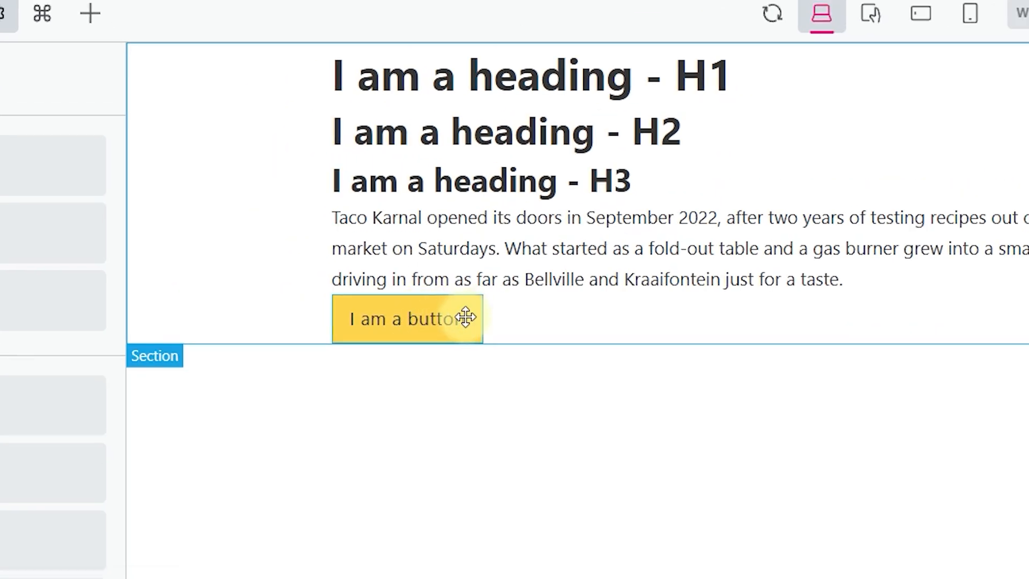
Add a second Button element directly below the existing button.
{"action": "left_click", "coordinate": [463, 317]}
{"action": "left_click", "coordinate": [135, 52]}
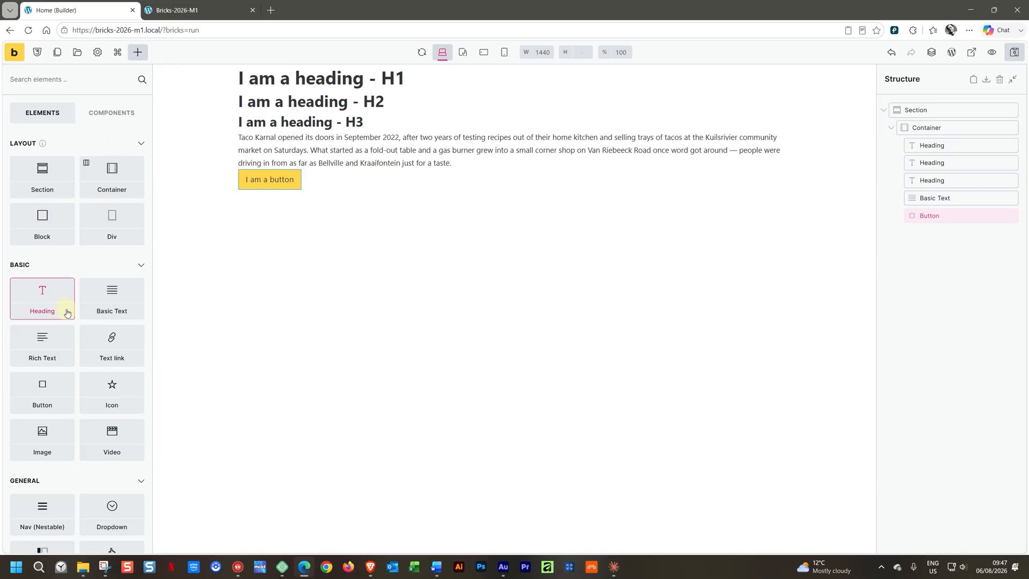
{"action": "left_click", "coordinate": [49, 391]}
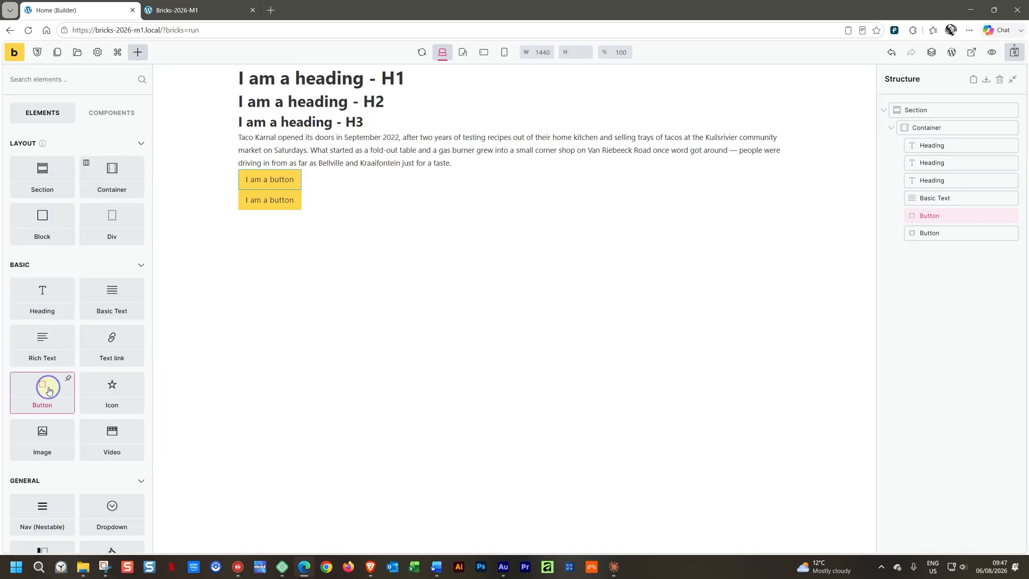
Examine the background color palette available for the newly added lower button.
{"action": "left_click", "coordinate": [294, 196]}
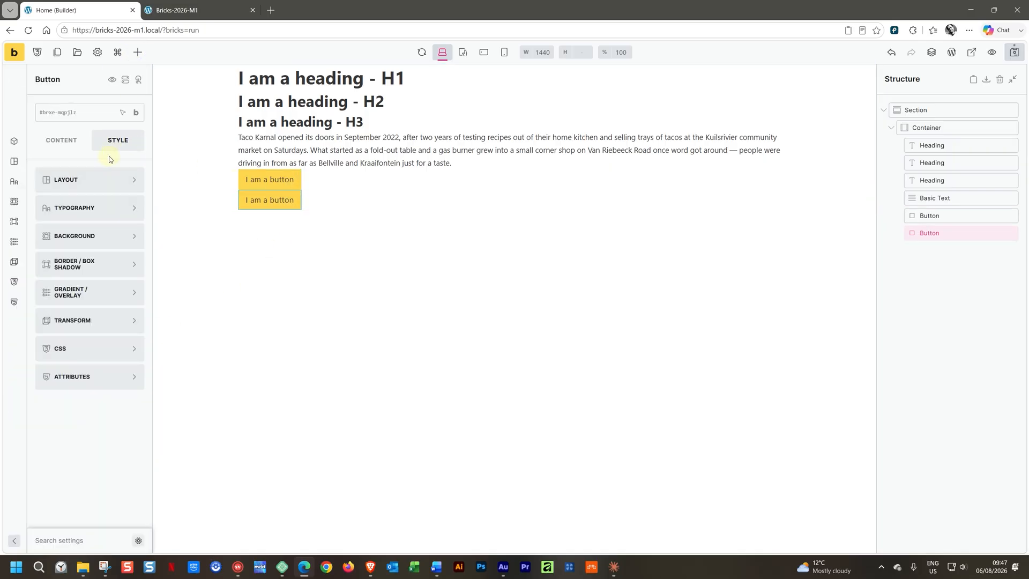
{"action": "left_click", "coordinate": [96, 231]}
{"action": "left_click", "coordinate": [137, 207]}
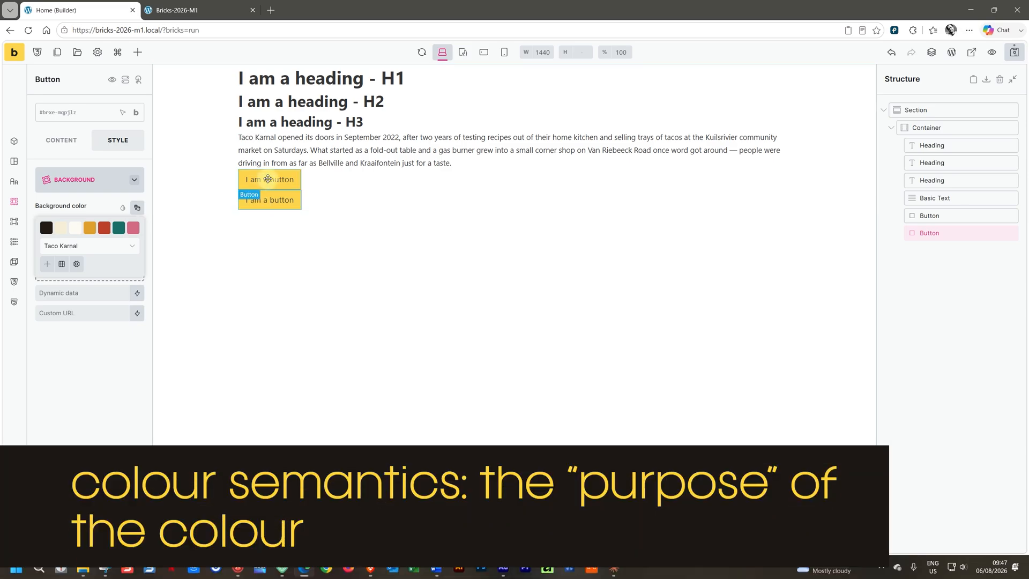
Try the Secondary, Light and Dark styles on the upper button.
{"action": "left_click", "coordinate": [268, 178]}
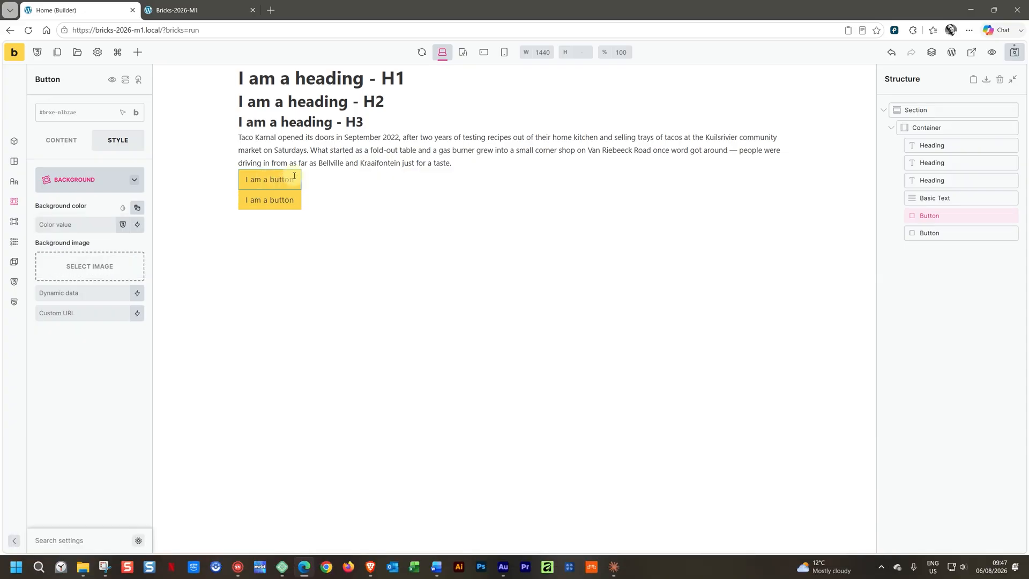
{"action": "right_click", "coordinate": [279, 202]}
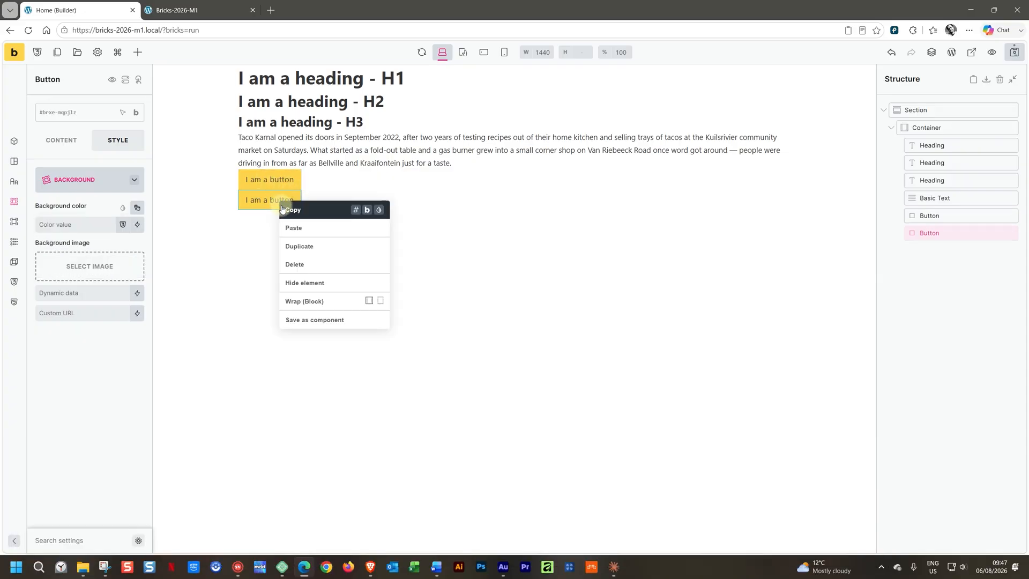
{"action": "left_click", "coordinate": [296, 182]}
{"action": "left_click", "coordinate": [294, 179]}
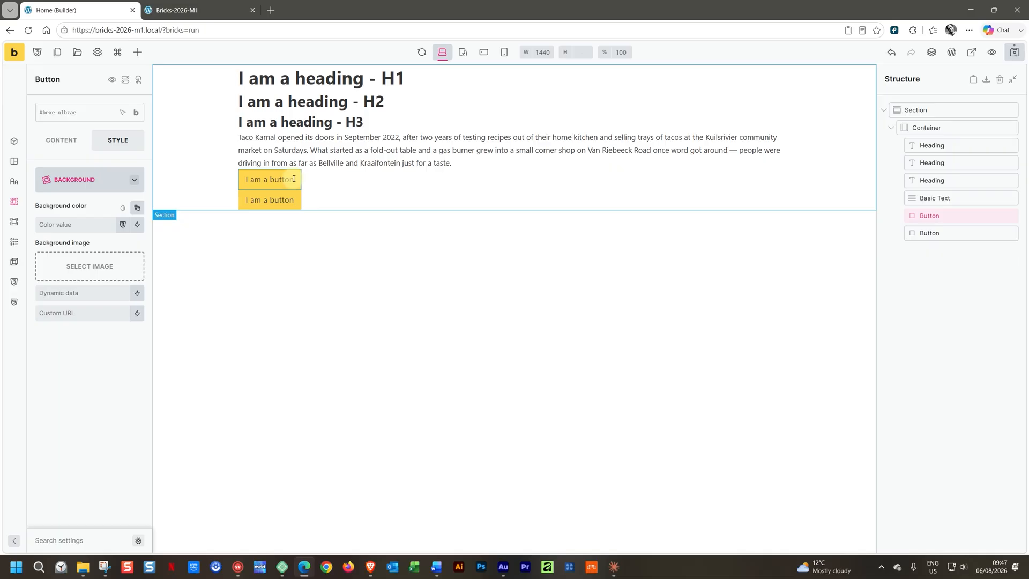
{"action": "left_click", "coordinate": [78, 144]}
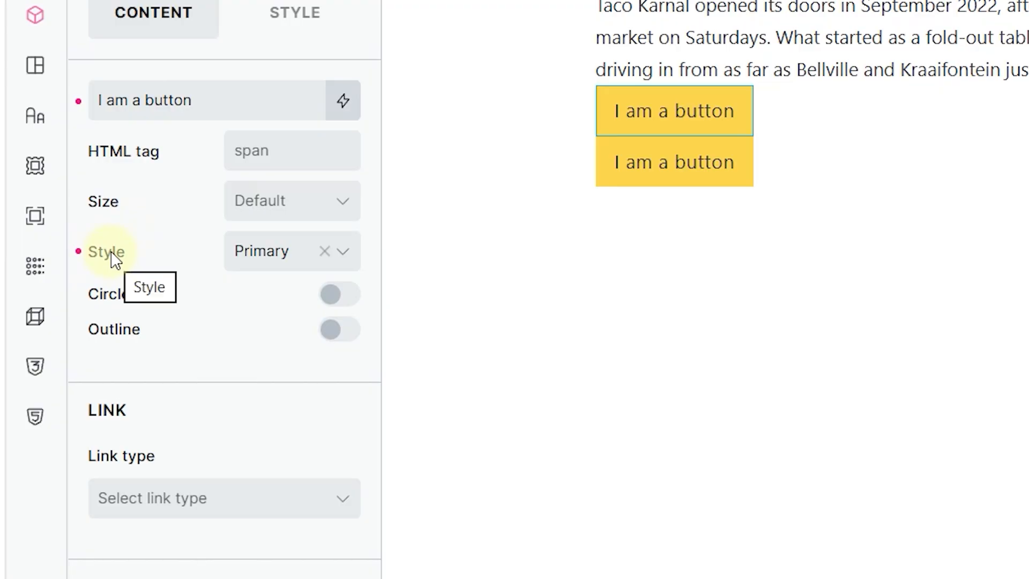
{"action": "left_click", "coordinate": [268, 260]}
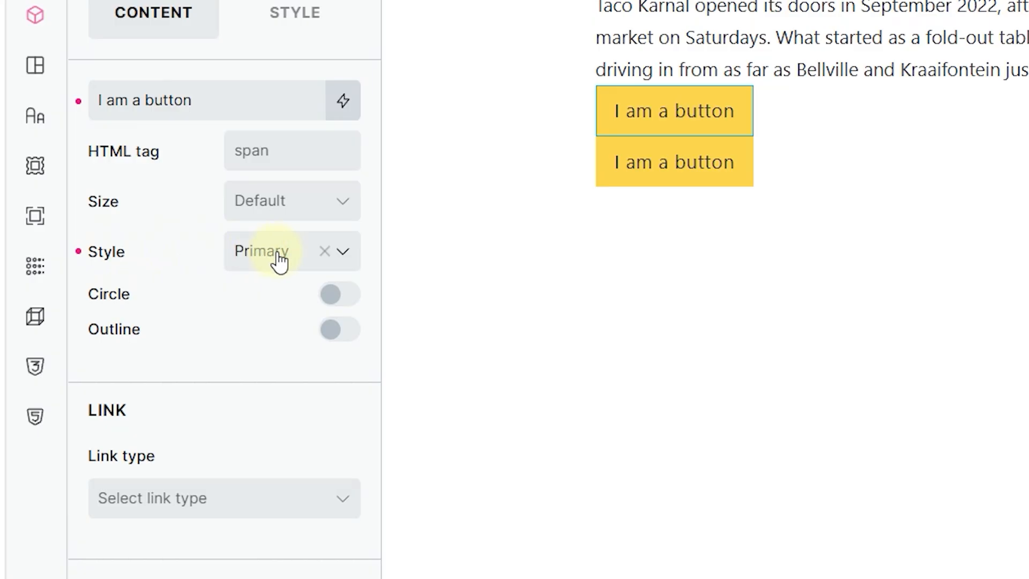
{"action": "left_click", "coordinate": [341, 252]}
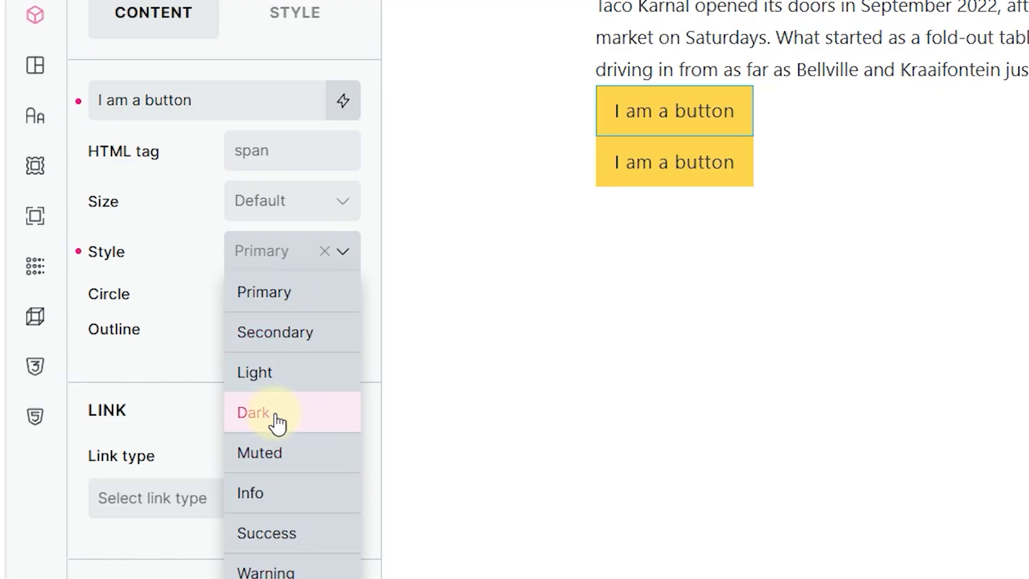
{"action": "left_click", "coordinate": [294, 332]}
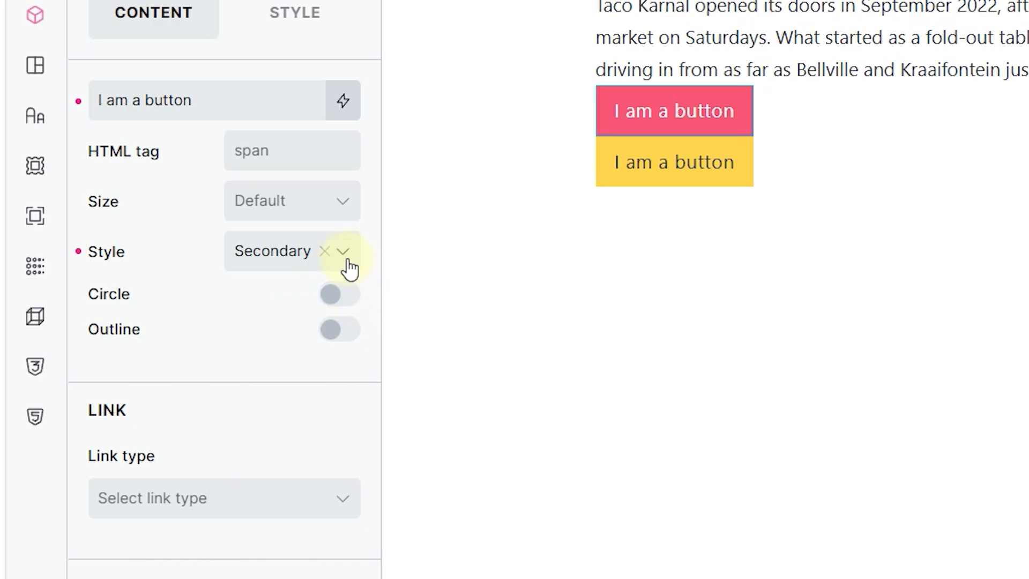
{"action": "left_click", "coordinate": [347, 260]}
{"action": "left_click", "coordinate": [264, 307]}
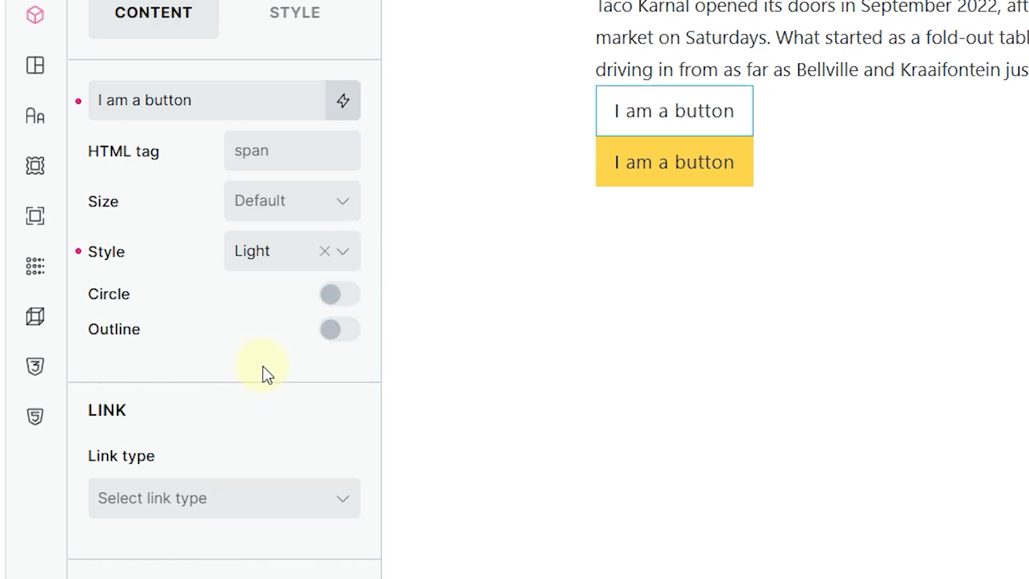
{"action": "left_click", "coordinate": [344, 253]}
{"action": "left_click", "coordinate": [275, 348]}
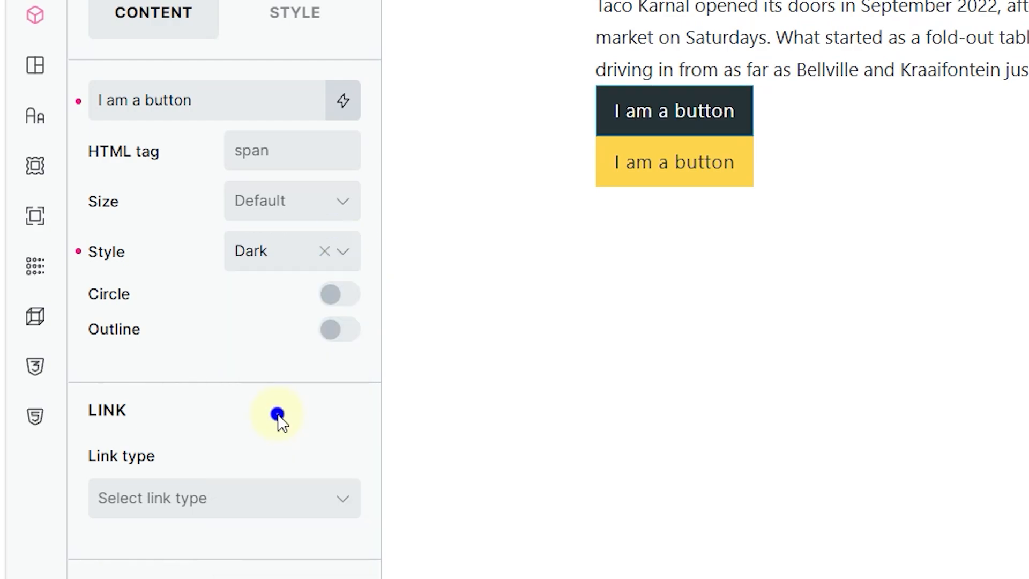
Try the Muted, Success, Warning and Danger styles on the upper button, and return it to Primary.
{"action": "left_click", "coordinate": [344, 253]}
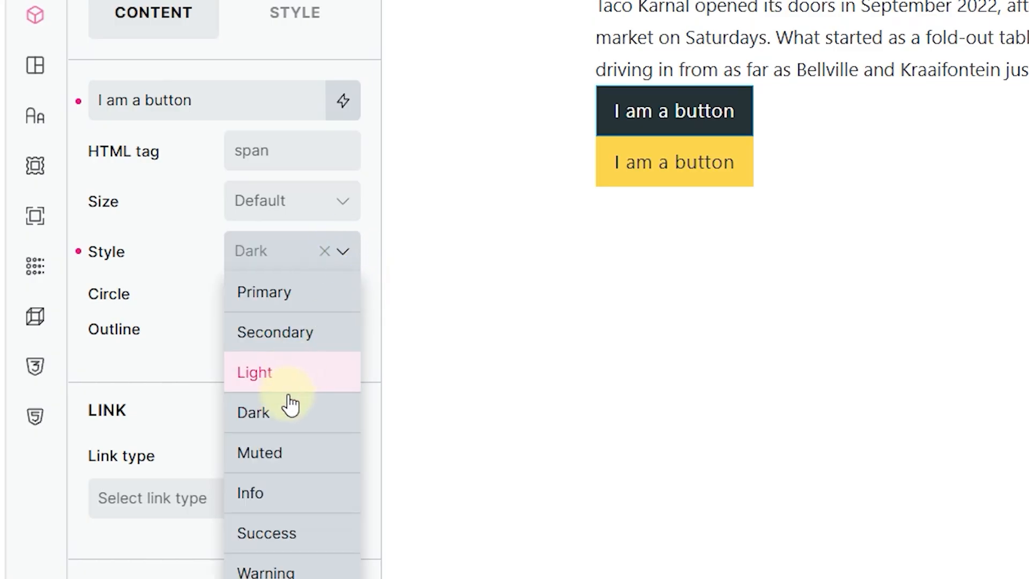
{"action": "left_click", "coordinate": [273, 456]}
{"action": "left_click", "coordinate": [351, 252]}
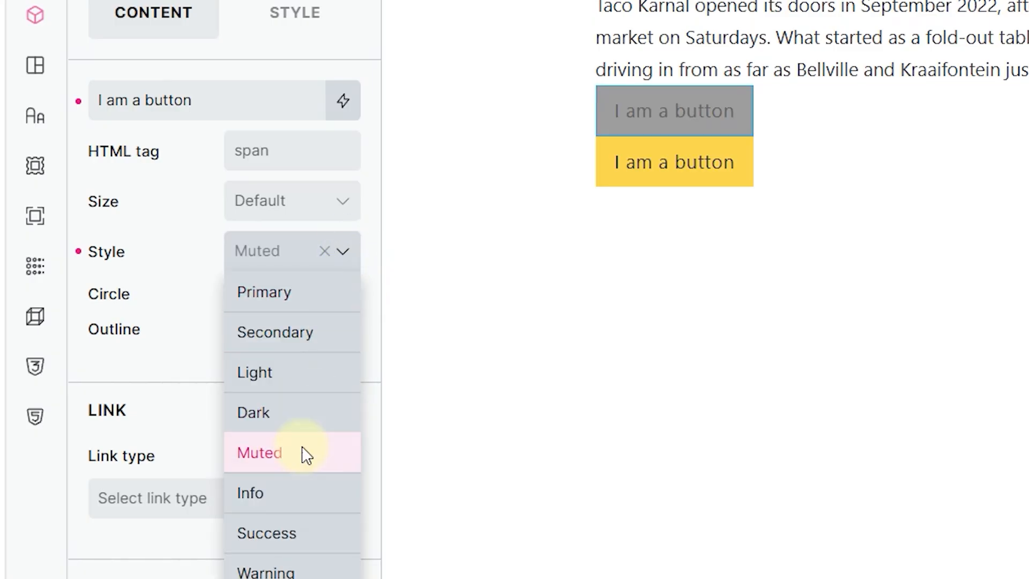
{"action": "left_click", "coordinate": [273, 539]}
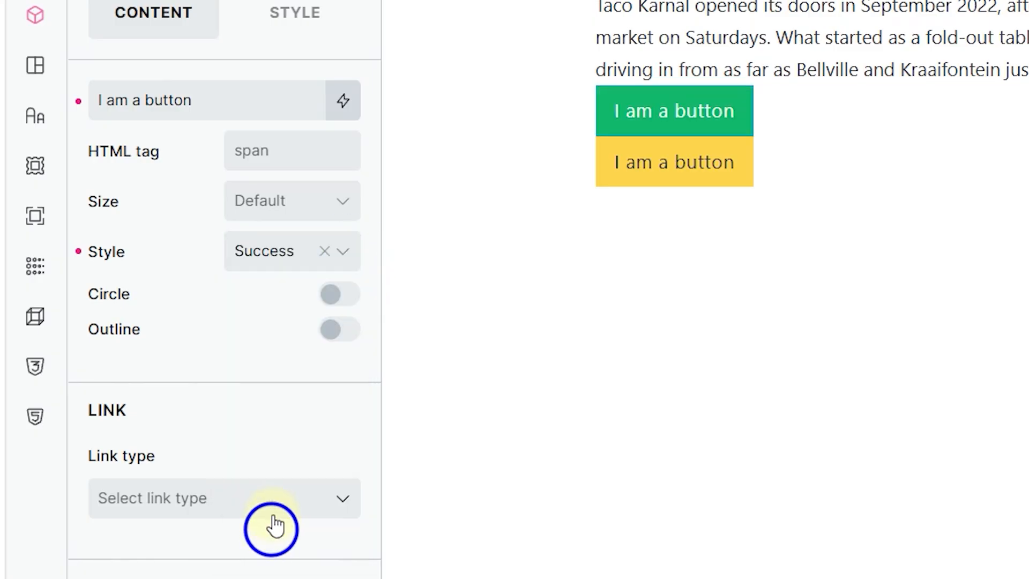
{"action": "left_click", "coordinate": [349, 254]}
{"action": "left_click", "coordinate": [262, 572]}
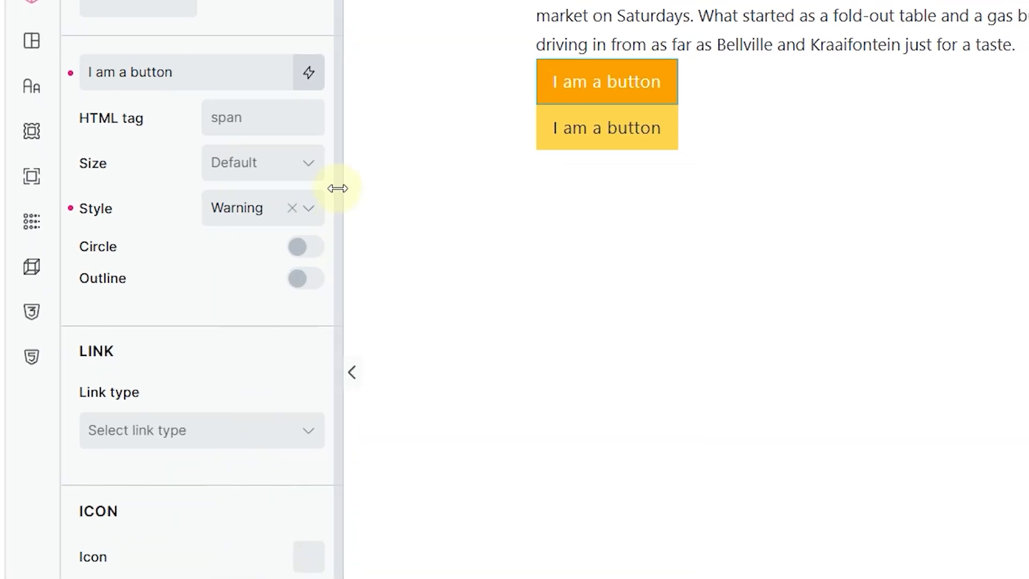
{"action": "left_click", "coordinate": [313, 219]}
{"action": "left_click", "coordinate": [246, 529]}
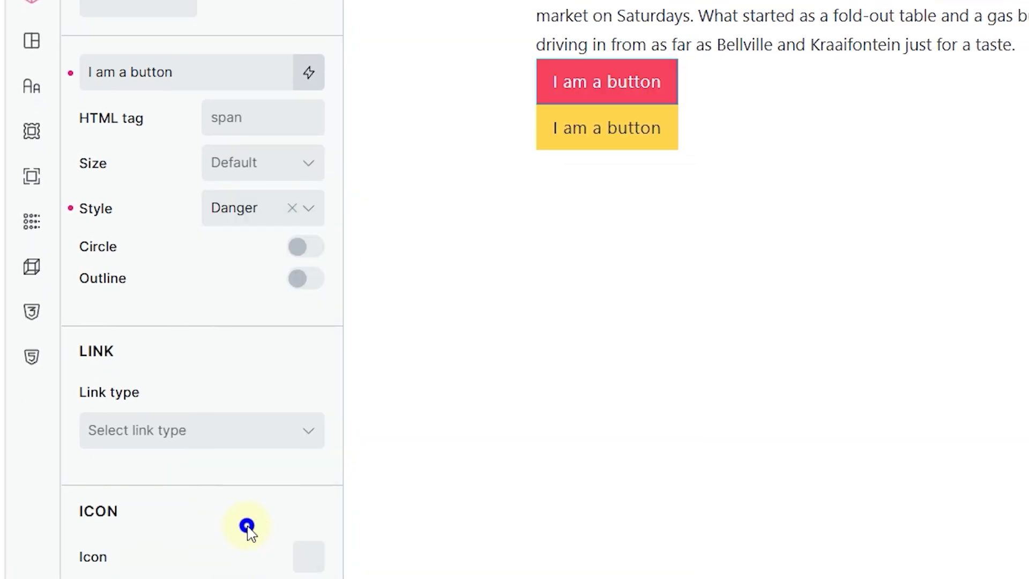
{"action": "left_click", "coordinate": [306, 217]}
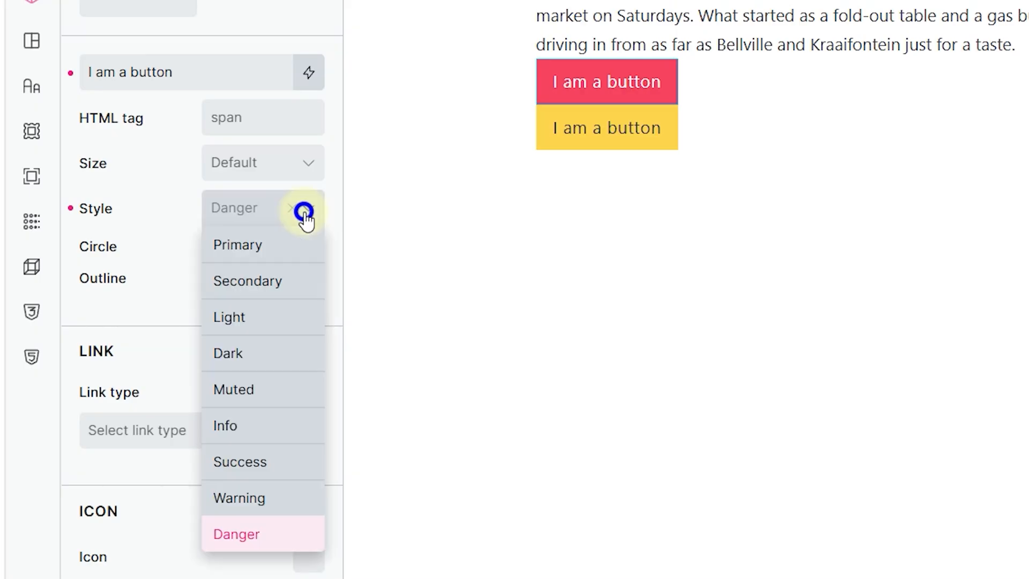
{"action": "left_click", "coordinate": [247, 244]}
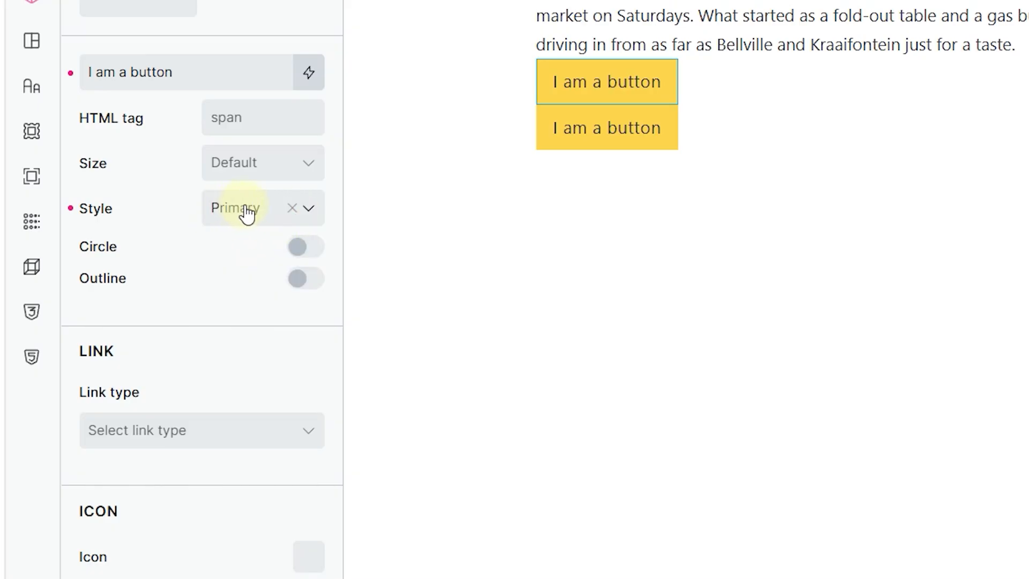
Switch the upper button's style to Secondary again and set it back to Primary.
{"action": "left_click", "coordinate": [310, 210]}
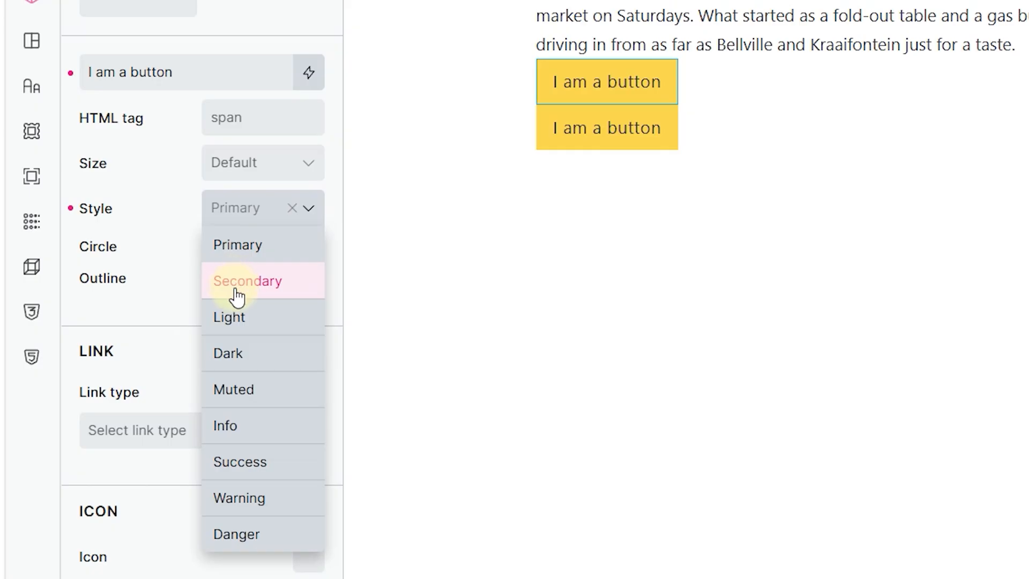
{"action": "left_click", "coordinate": [240, 258]}
{"action": "left_click", "coordinate": [241, 262]}
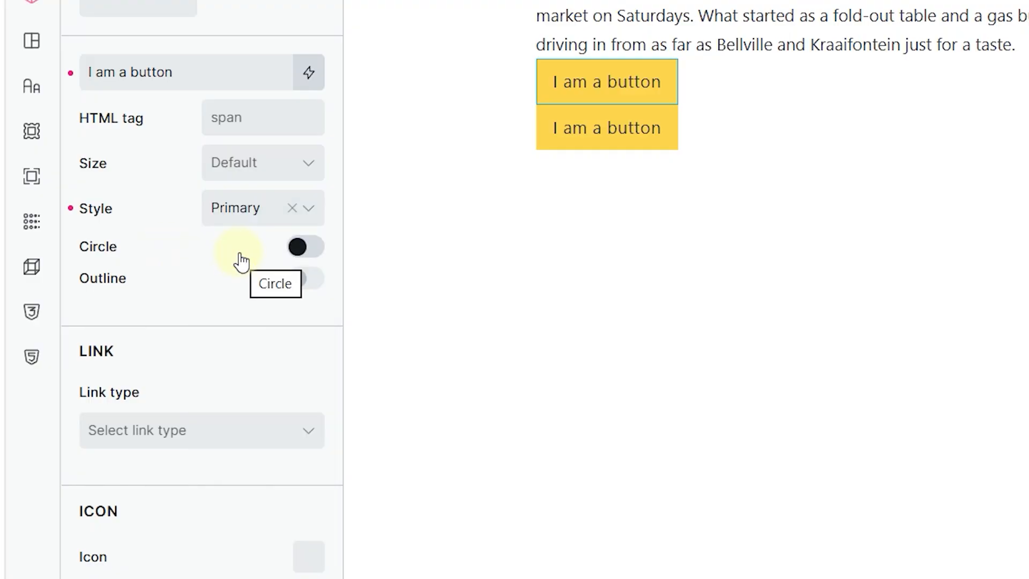
{"action": "left_click", "coordinate": [241, 262]}
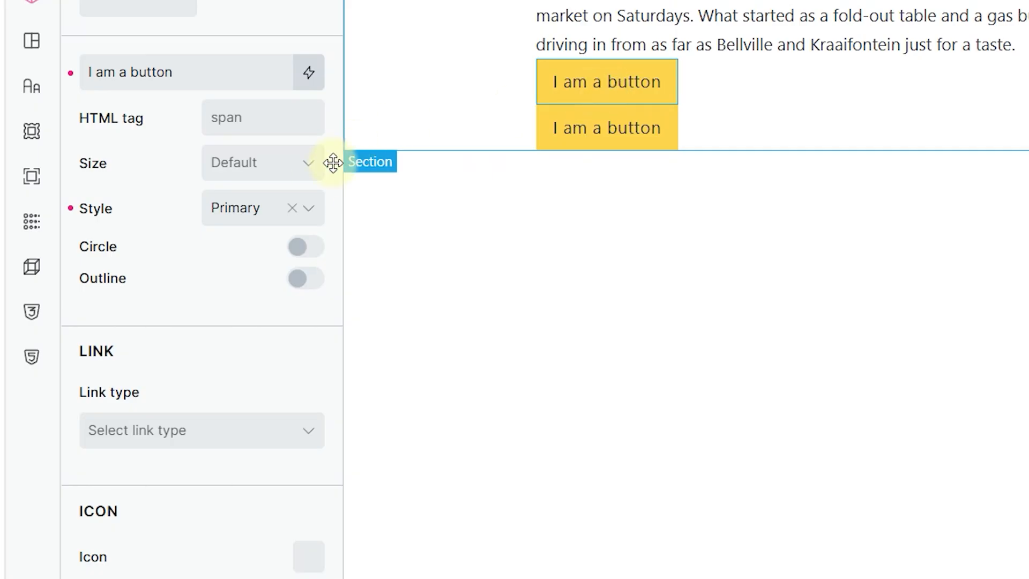
{"action": "left_click", "coordinate": [308, 208]}
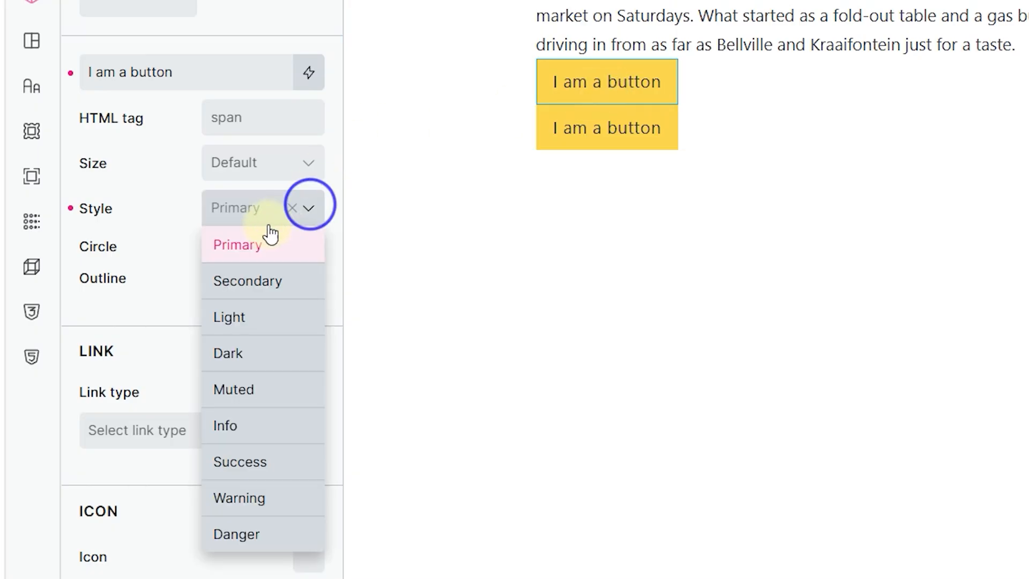
{"action": "left_click", "coordinate": [249, 293]}
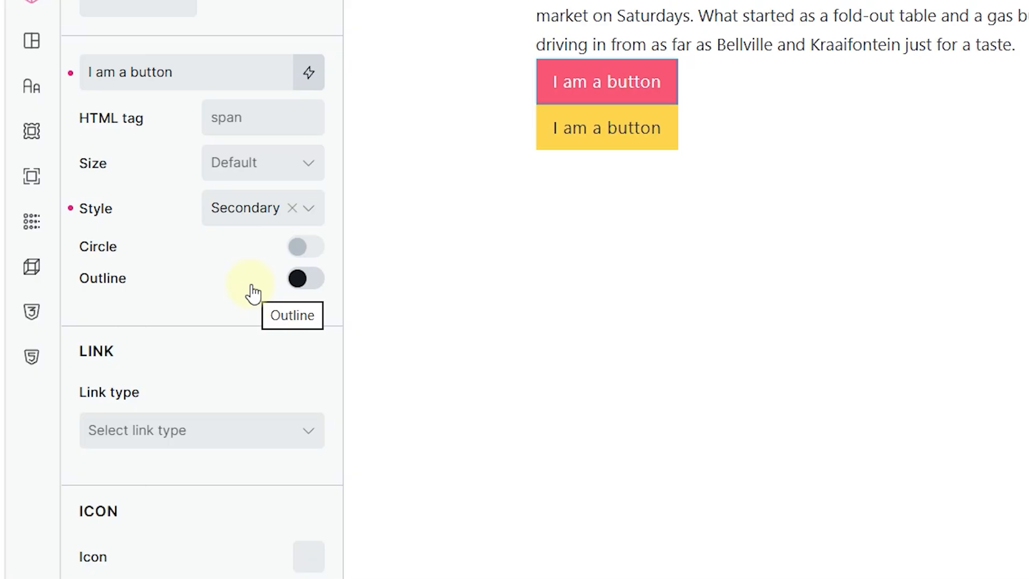
{"action": "left_click", "coordinate": [252, 293]}
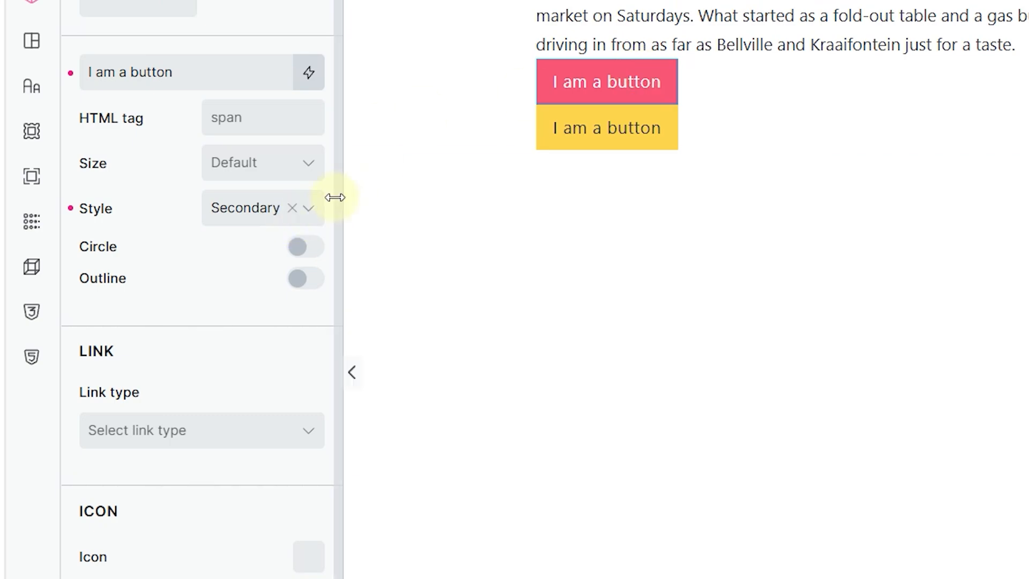
{"action": "left_click", "coordinate": [311, 210]}
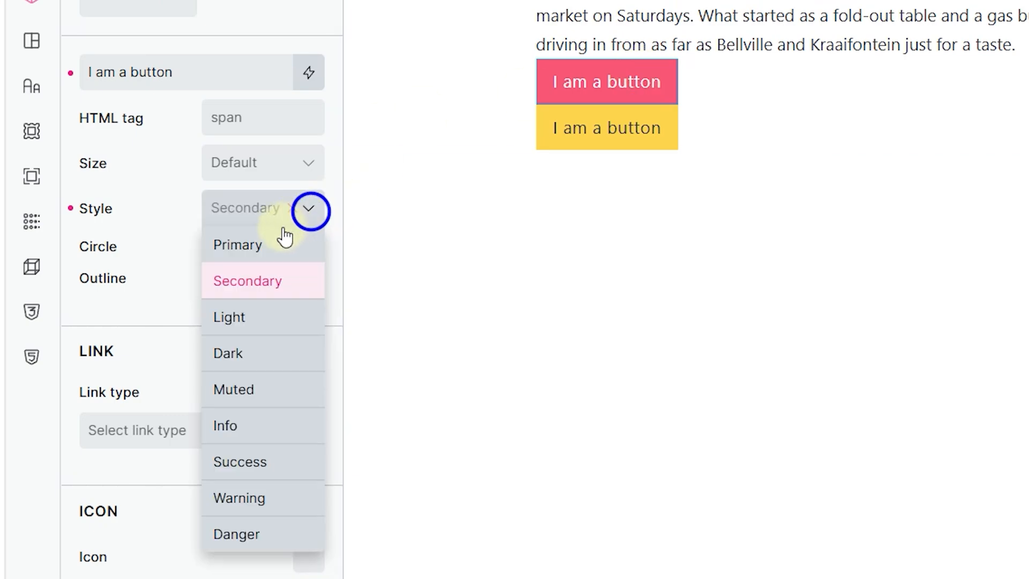
{"action": "left_click", "coordinate": [237, 246]}
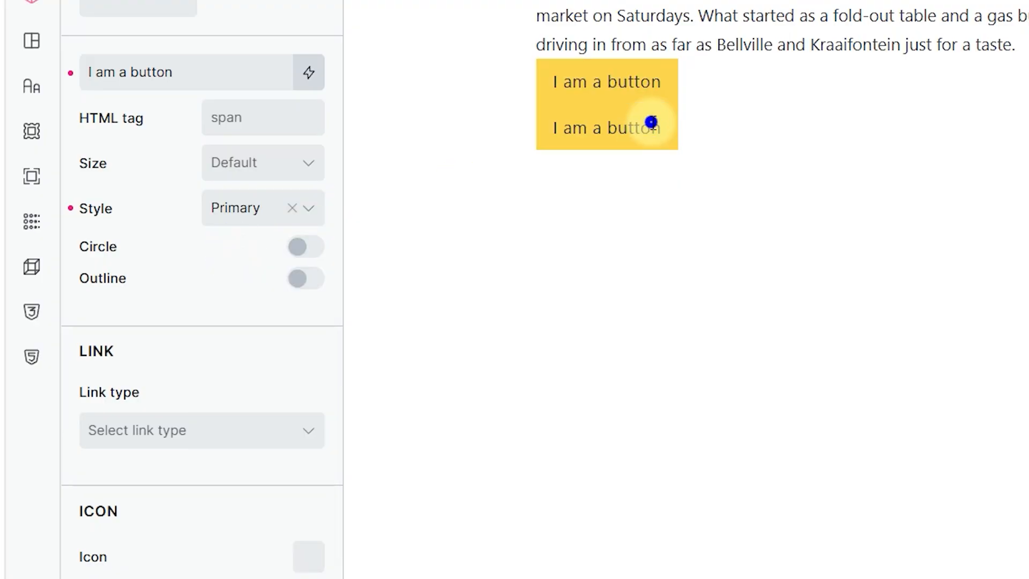
Duplicate the lower button four times to make a stack of six buttons.
{"action": "right_click", "coordinate": [654, 129]}
{"action": "left_click", "coordinate": [680, 226]}
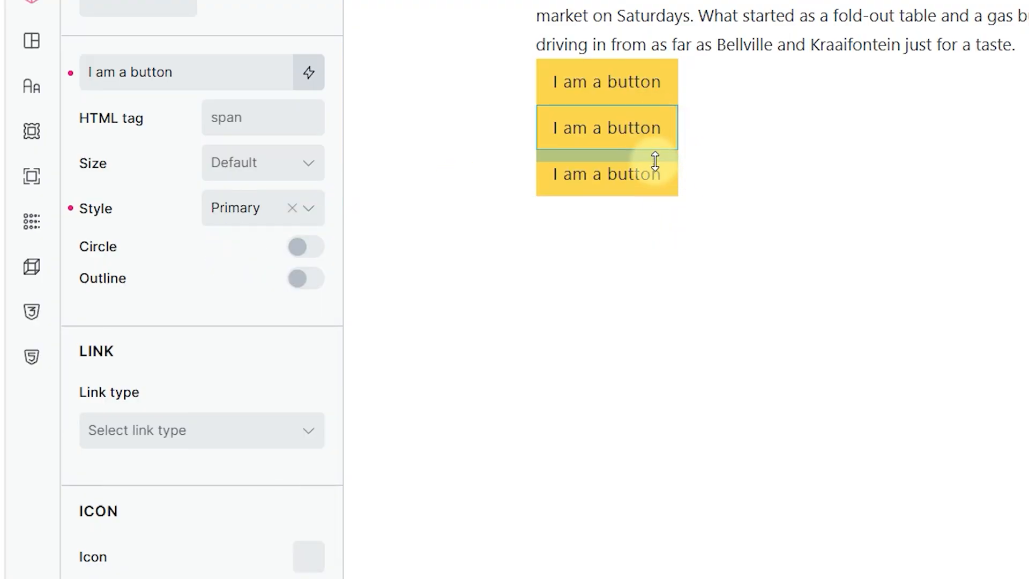
{"action": "right_click", "coordinate": [654, 176]}
{"action": "left_click", "coordinate": [673, 278]}
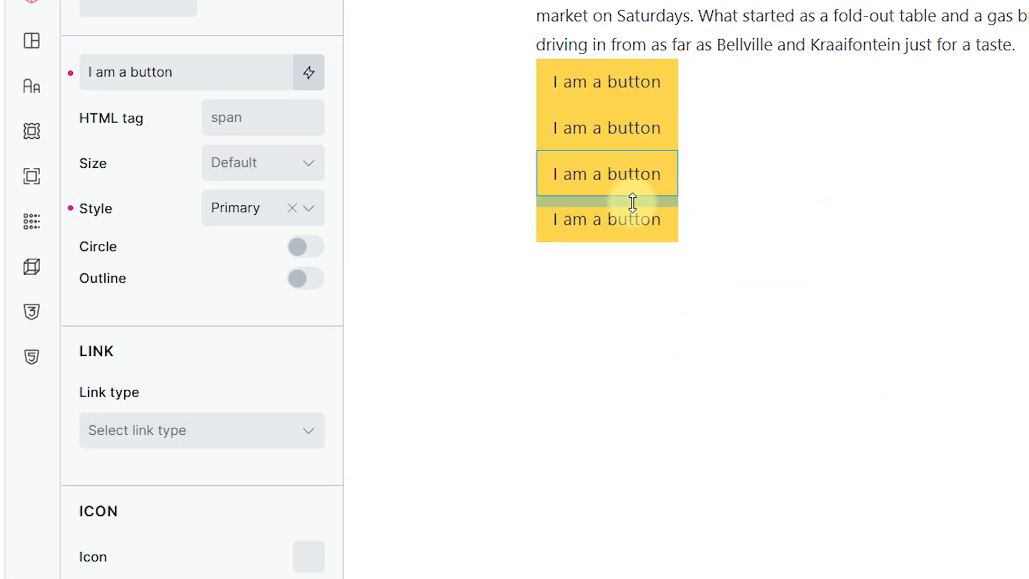
{"action": "right_click", "coordinate": [633, 218]}
{"action": "left_click", "coordinate": [703, 324]}
{"action": "right_click", "coordinate": [658, 270]}
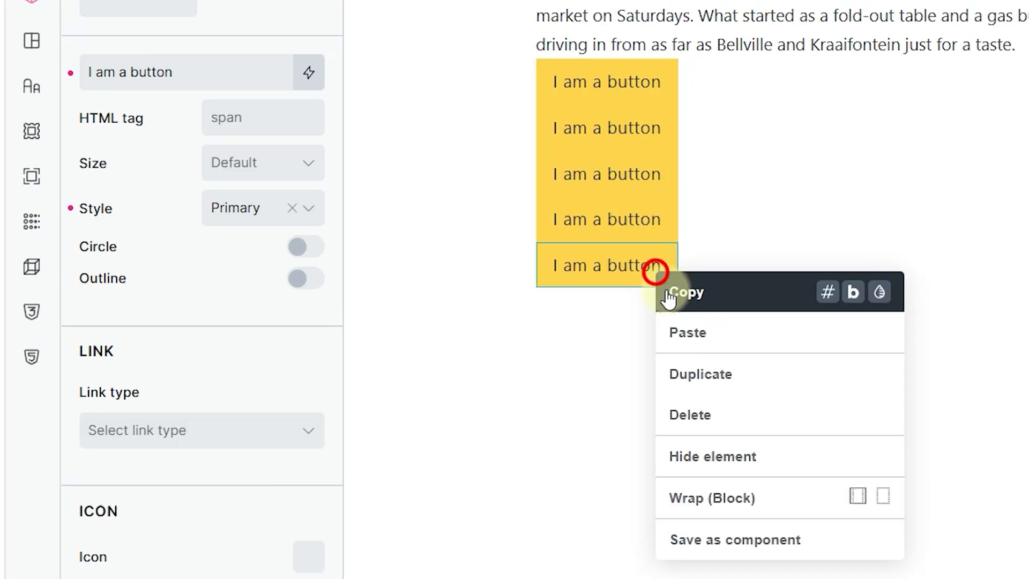
{"action": "left_click", "coordinate": [704, 306]}
Set the second button's style to Secondary and the third button's style to Light.
{"action": "left_click", "coordinate": [650, 127]}
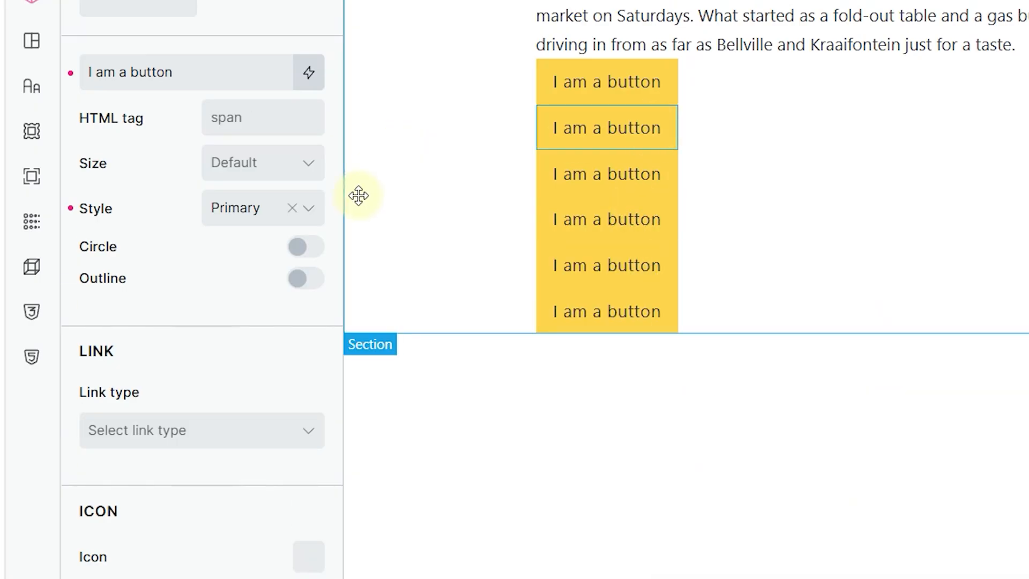
{"action": "left_click", "coordinate": [310, 217]}
{"action": "left_click", "coordinate": [289, 281]}
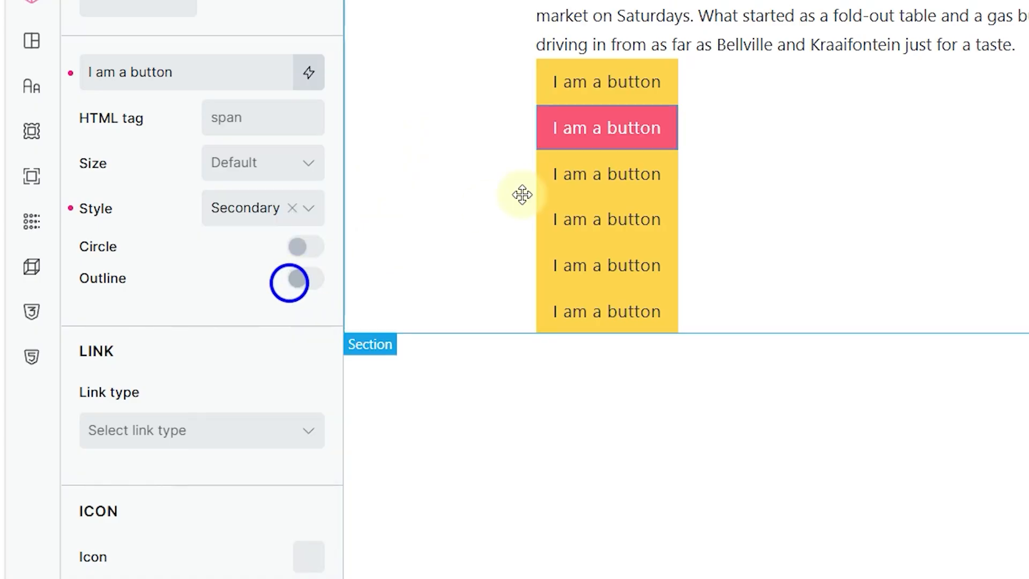
{"action": "left_click", "coordinate": [563, 175]}
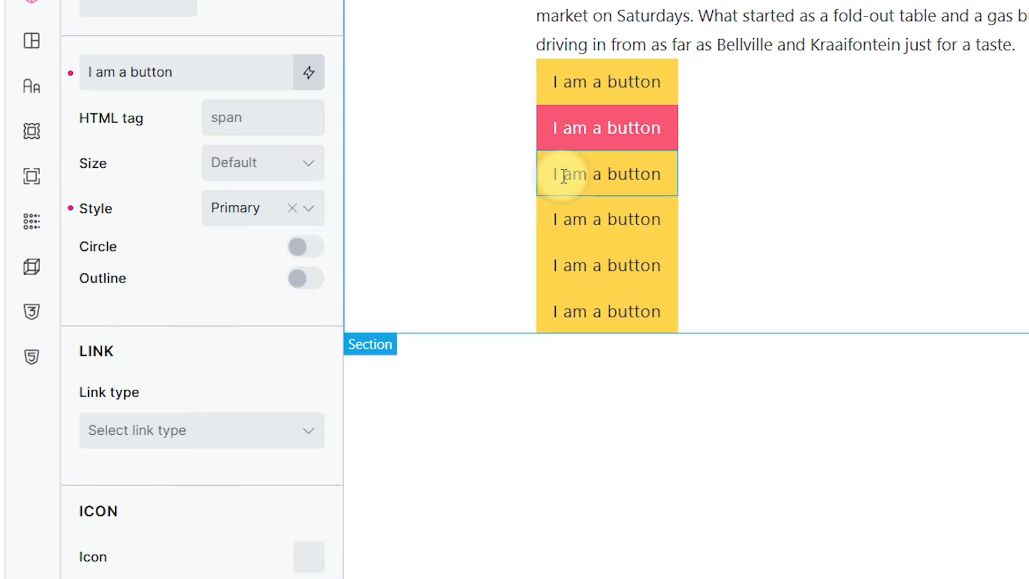
{"action": "left_click", "coordinate": [300, 213]}
{"action": "left_click", "coordinate": [264, 311]}
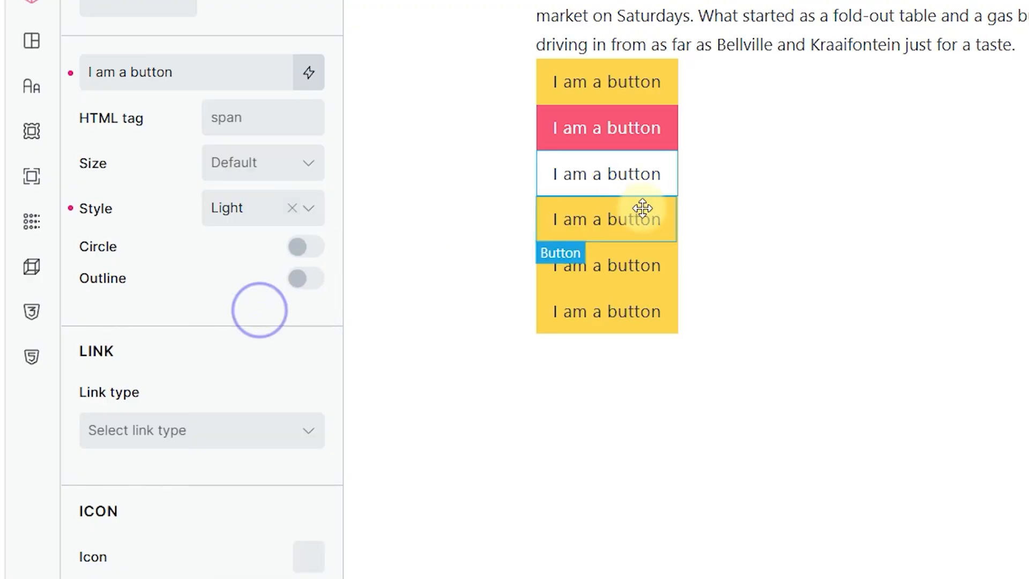
Set the fourth button's style to Dark and the fifth button's style to Info.
{"action": "left_click", "coordinate": [644, 214]}
{"action": "left_click", "coordinate": [309, 209]}
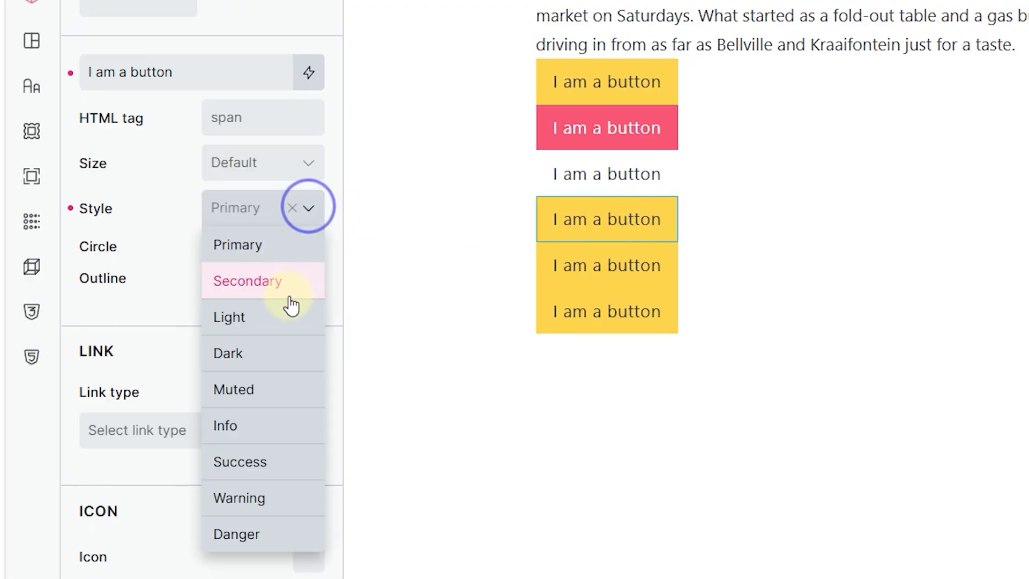
{"action": "left_click", "coordinate": [272, 351]}
{"action": "left_click", "coordinate": [649, 258]}
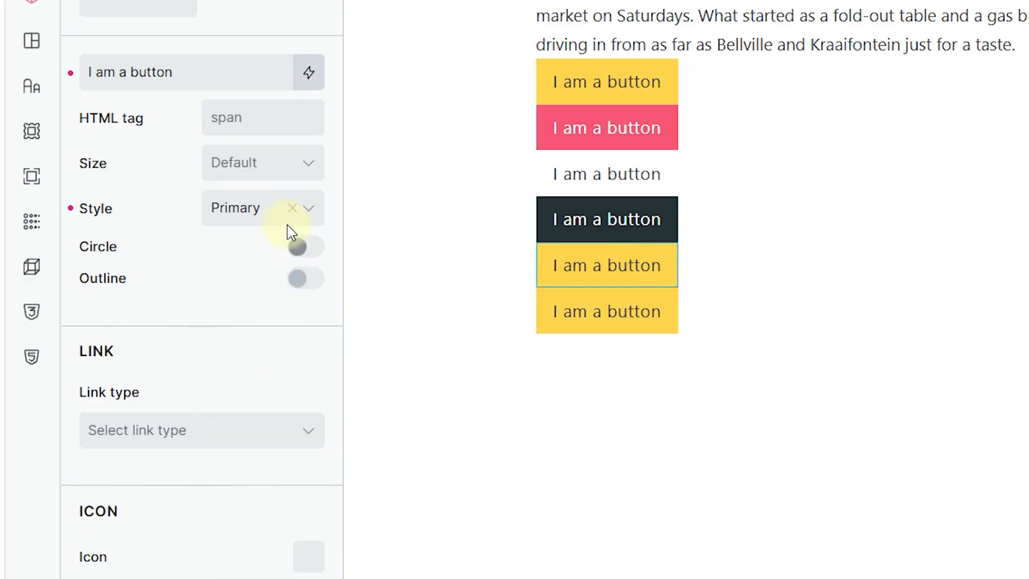
{"action": "left_click", "coordinate": [311, 209]}
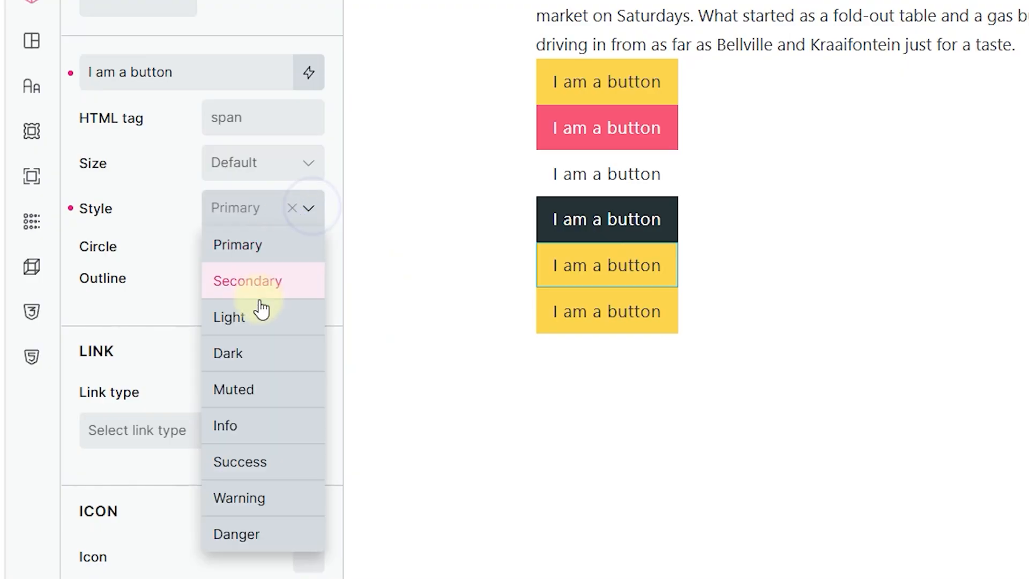
{"action": "left_click", "coordinate": [247, 425]}
Set the sixth button's style to Success and deselect it.
{"action": "left_click", "coordinate": [633, 313]}
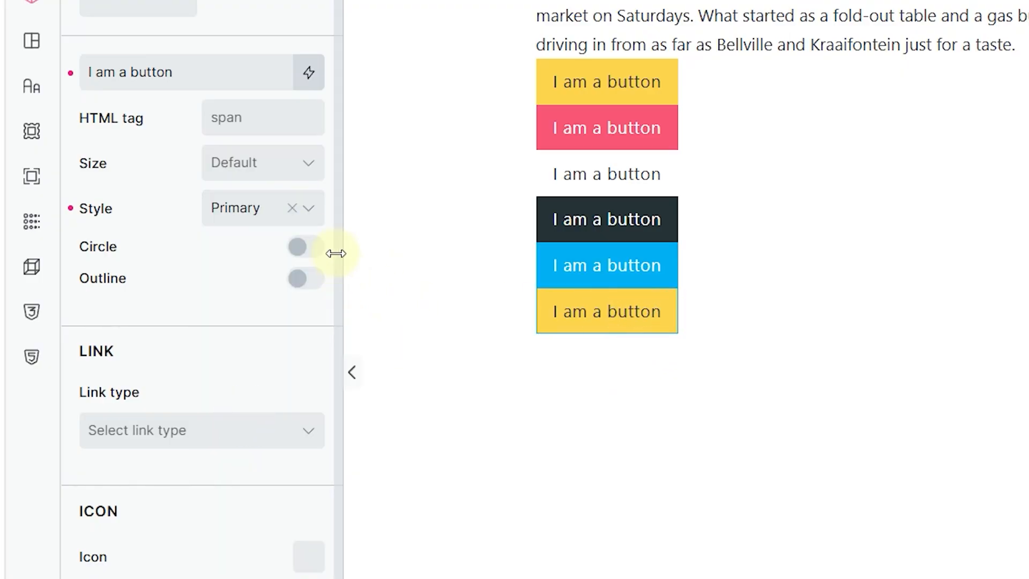
{"action": "left_click", "coordinate": [308, 207]}
{"action": "left_click", "coordinate": [232, 458]}
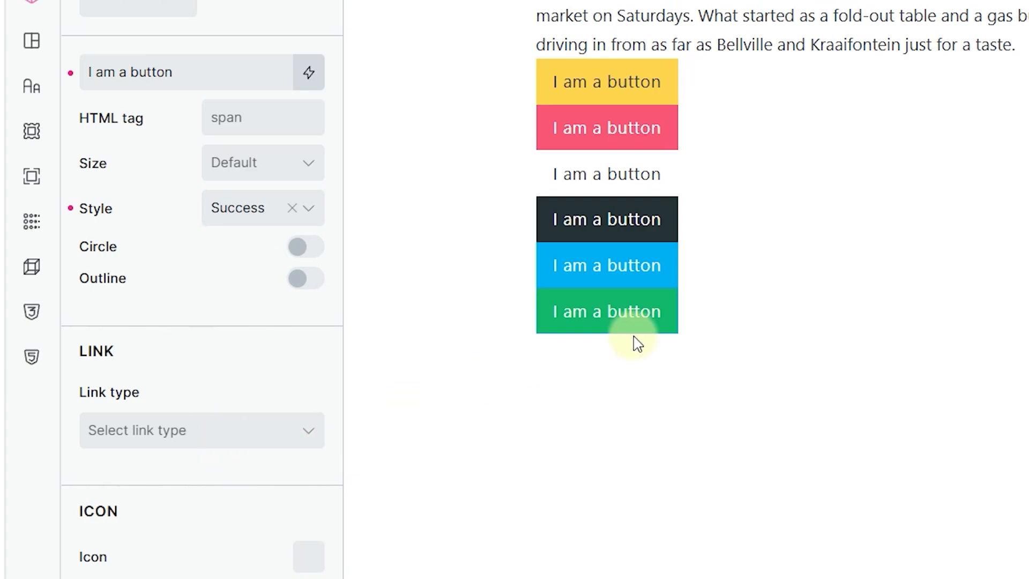
{"action": "left_click", "coordinate": [776, 259]}
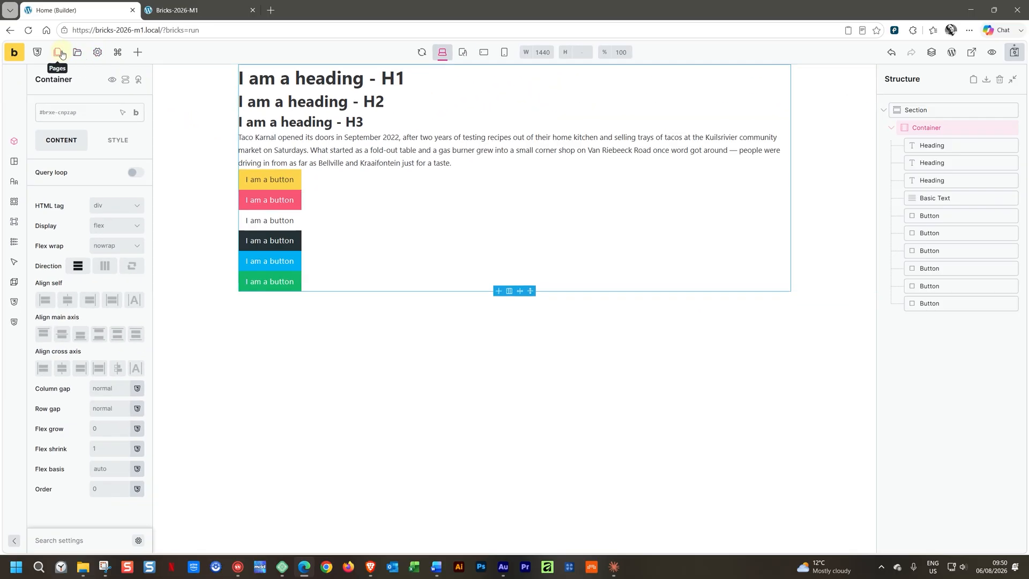
Open the Colors settings of the Taco Karnal theme style in the Style Manager.
{"action": "left_click", "coordinate": [43, 54]}
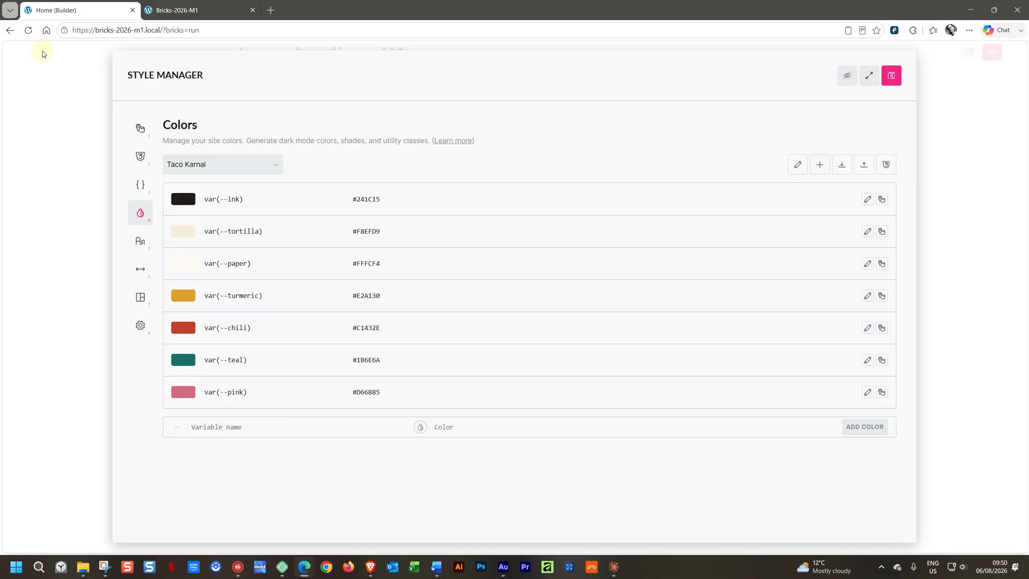
{"action": "left_click", "coordinate": [143, 134]}
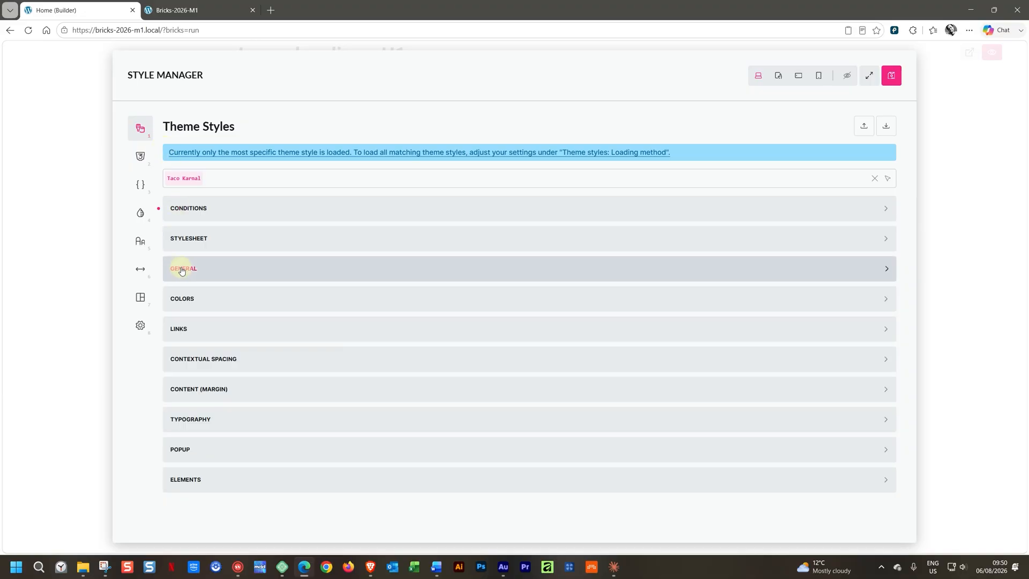
{"action": "left_click", "coordinate": [179, 303]}
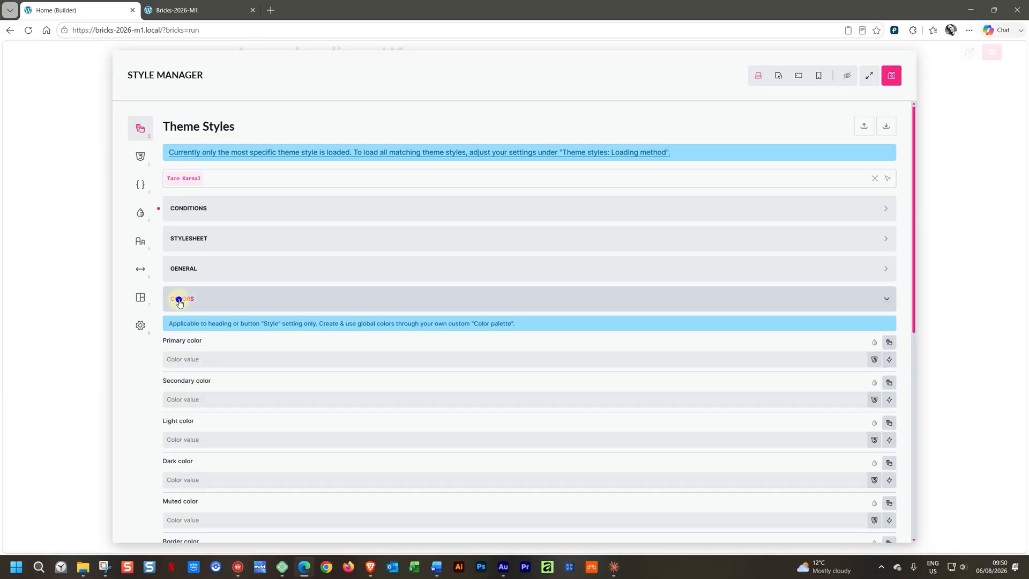
Look through the theme's color roles and inspect the palette and color picker offered for the Primary color.
{"action": "scroll", "coordinate": [332, 279], "scroll_direction": "down", "scroll_amount": 3}
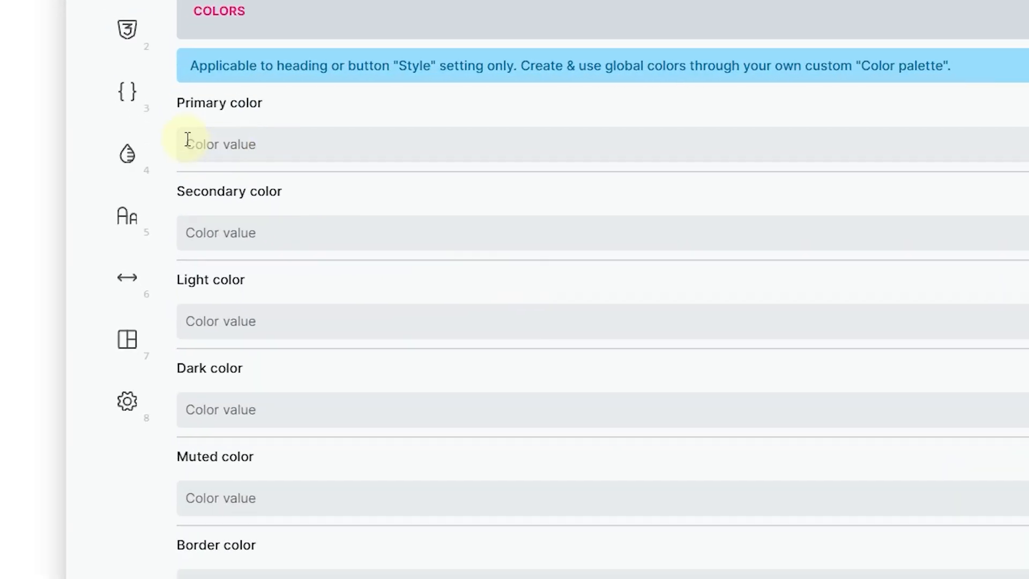
{"action": "scroll", "coordinate": [213, 296], "scroll_direction": "down", "scroll_amount": 8}
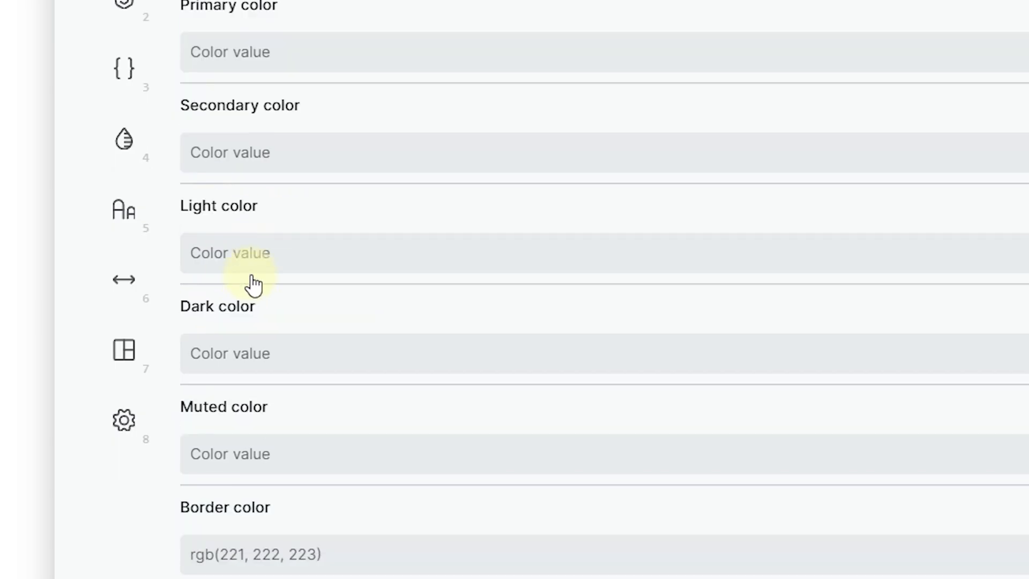
{"action": "scroll", "coordinate": [257, 391], "scroll_direction": "up", "scroll_amount": 3}
{"action": "scroll", "coordinate": [252, 348], "scroll_direction": "up", "scroll_amount": 7}
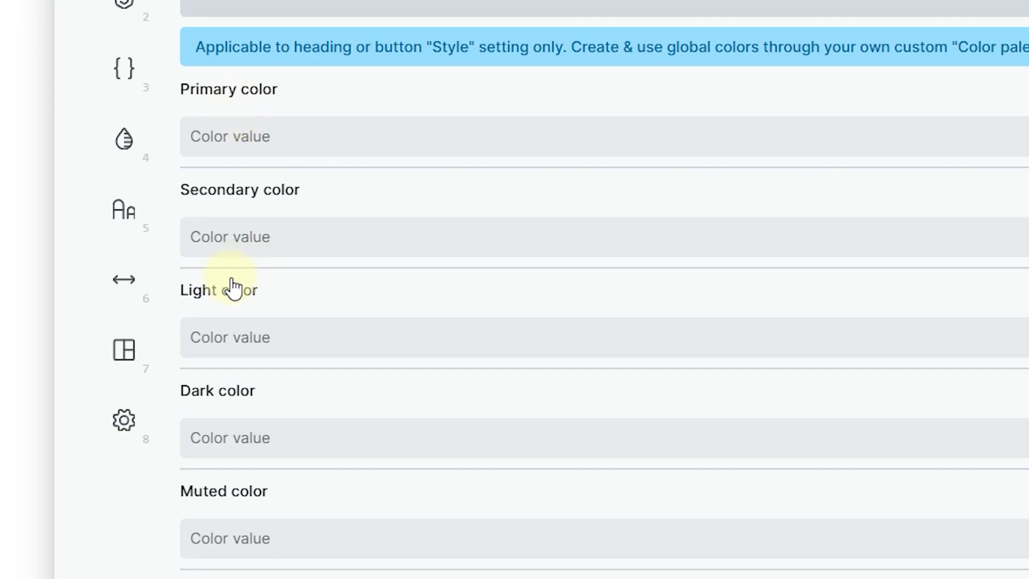
{"action": "scroll", "coordinate": [233, 288], "scroll_direction": "down", "scroll_amount": 2}
{"action": "scroll", "coordinate": [233, 288], "scroll_direction": "down", "scroll_amount": 2}
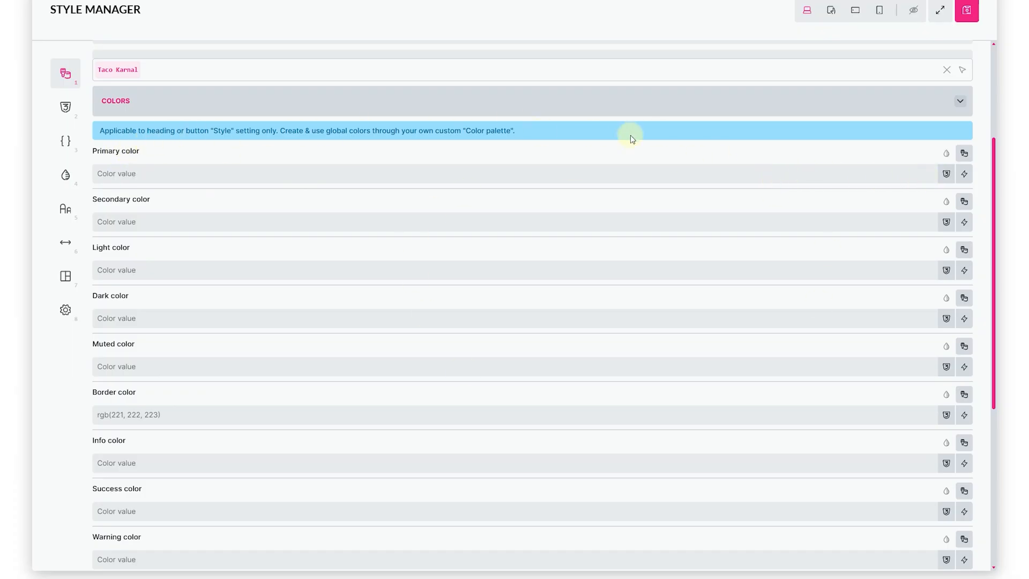
{"action": "left_click", "coordinate": [964, 154]}
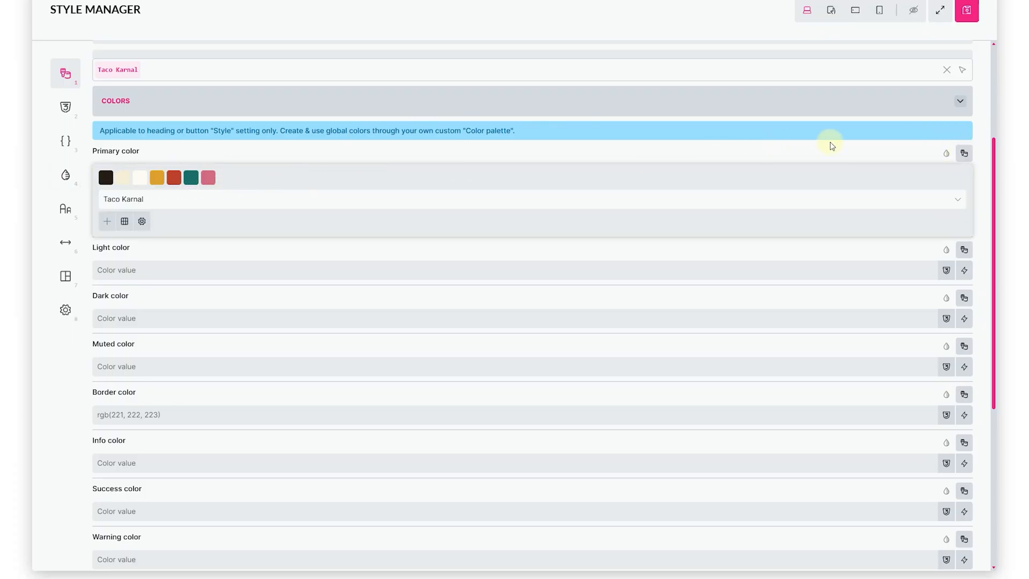
{"action": "left_click", "coordinate": [968, 155]}
{"action": "left_click", "coordinate": [945, 154]}
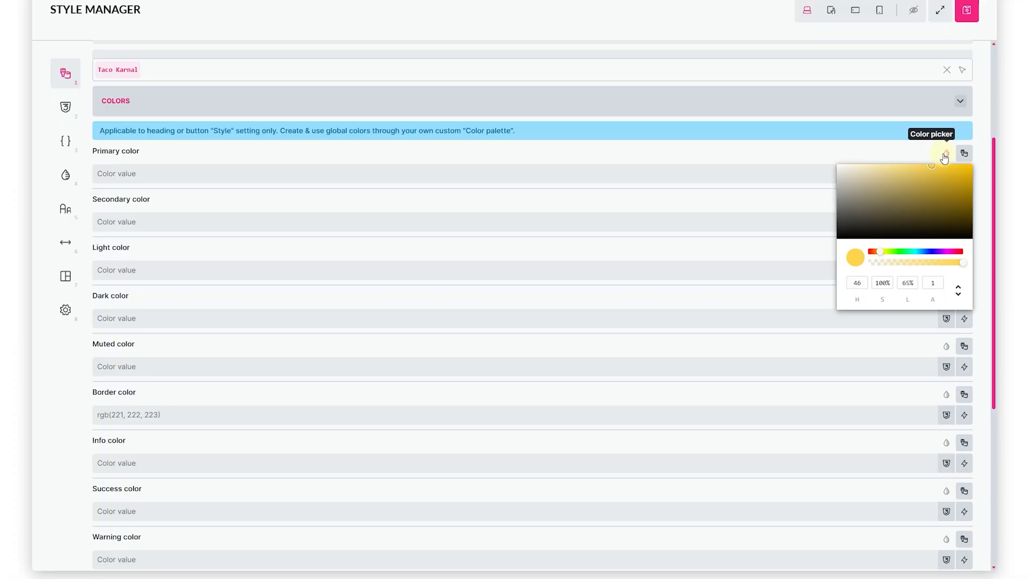
{"action": "left_click", "coordinate": [945, 156]}
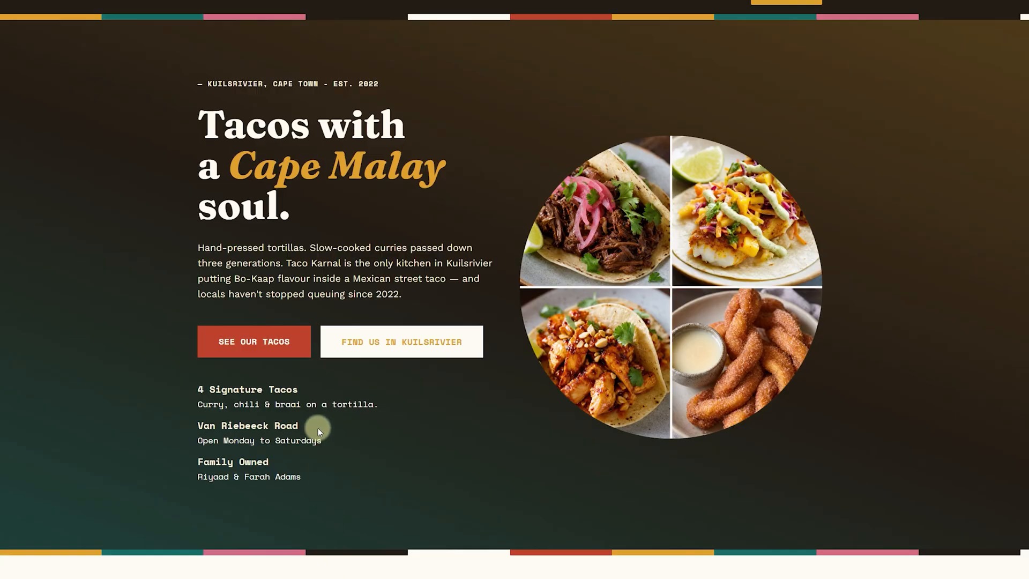
Examine the color use across the finished Taco Karnal demo site, and look up the table that assigns palette colors to roles.
{"action": "scroll", "coordinate": [318, 431], "scroll_direction": "down", "scroll_amount": 20}
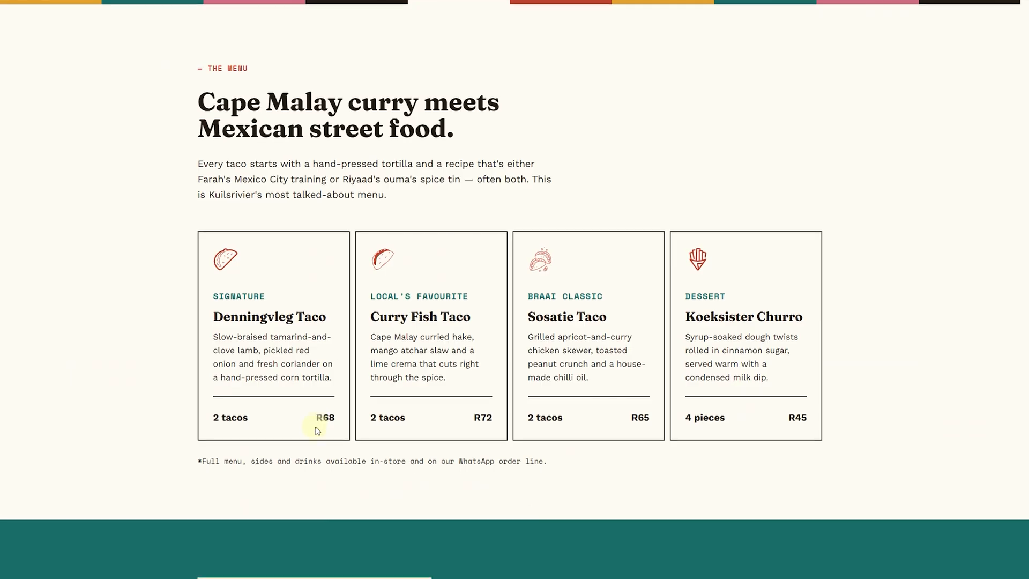
{"action": "scroll", "coordinate": [315, 428], "scroll_direction": "down", "scroll_amount": 15}
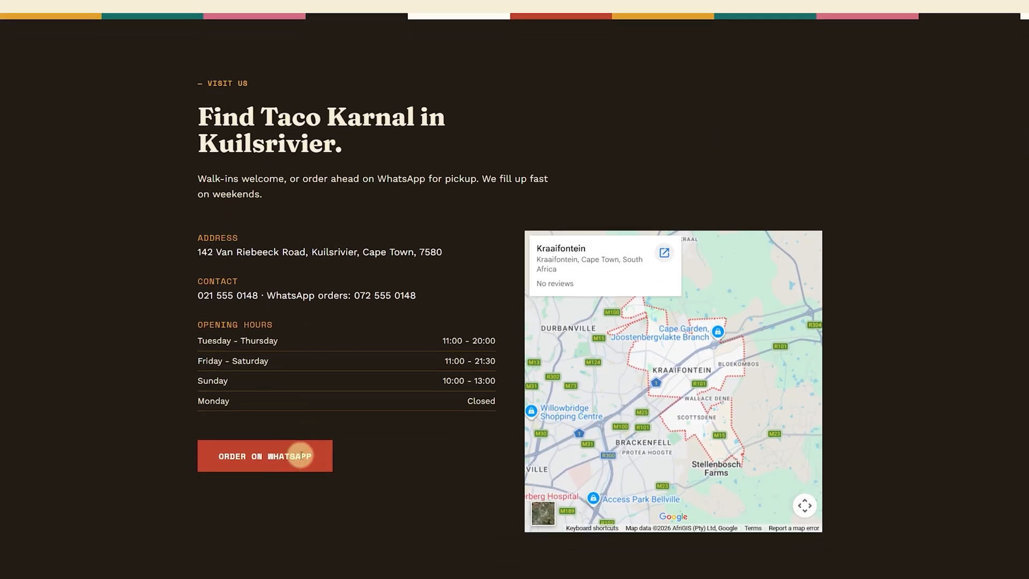
{"action": "scroll", "coordinate": [371, 493], "scroll_direction": "up", "scroll_amount": 10}
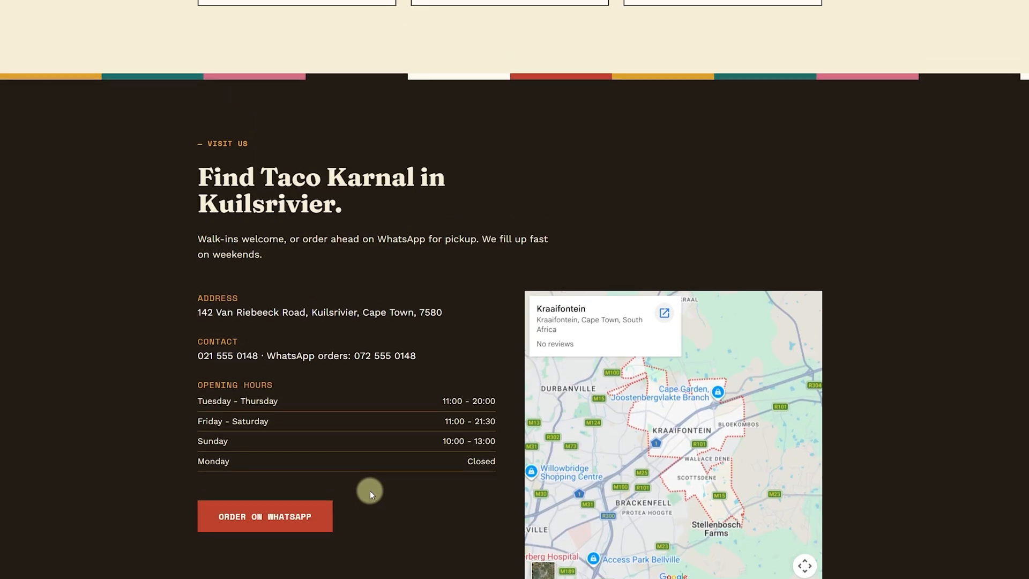
{"action": "scroll", "coordinate": [374, 483], "scroll_direction": "up", "scroll_amount": 15}
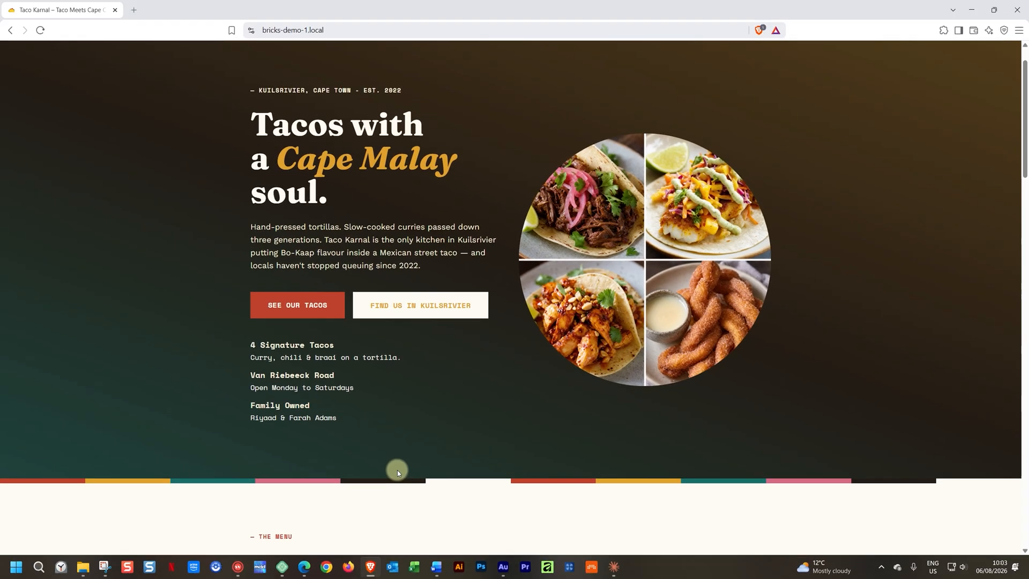
{"action": "left_click", "coordinate": [108, 567]}
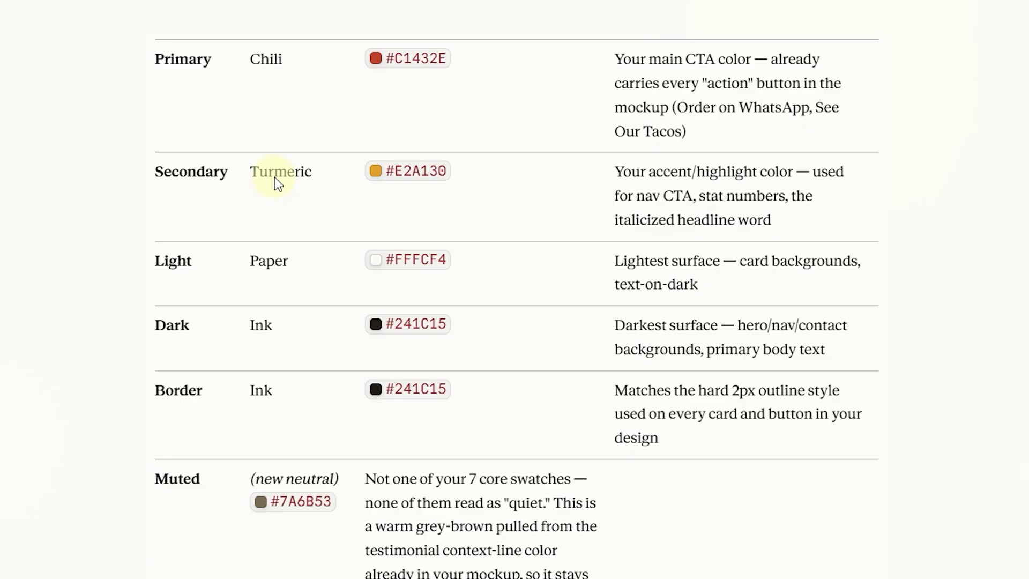
Switch back to the Bricks builder and set the theme's Primary color to chili and Secondary color to turmeric from the Taco Karnal palette.
{"action": "left_click", "coordinate": [306, 566]}
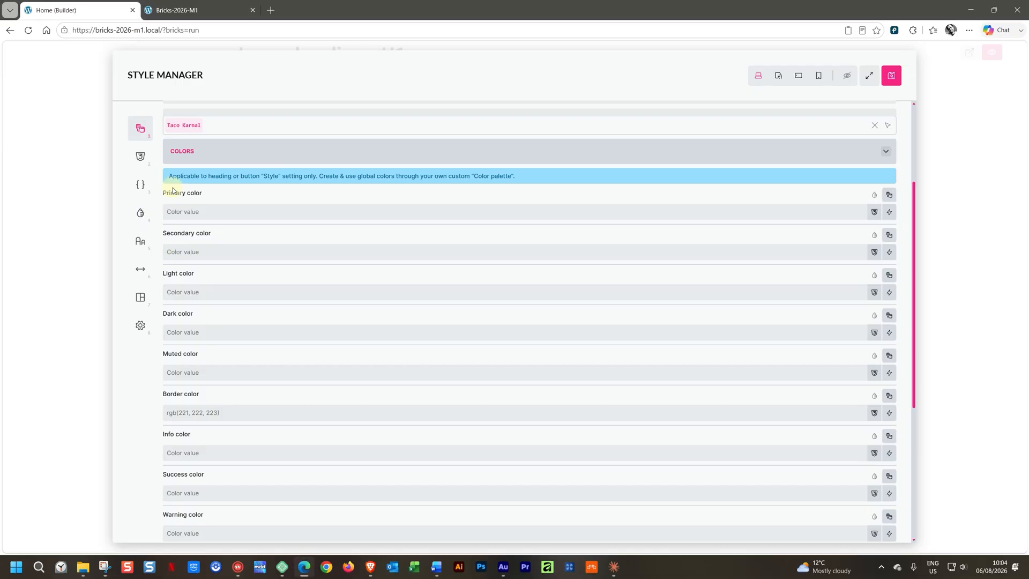
{"action": "left_click", "coordinate": [889, 194]}
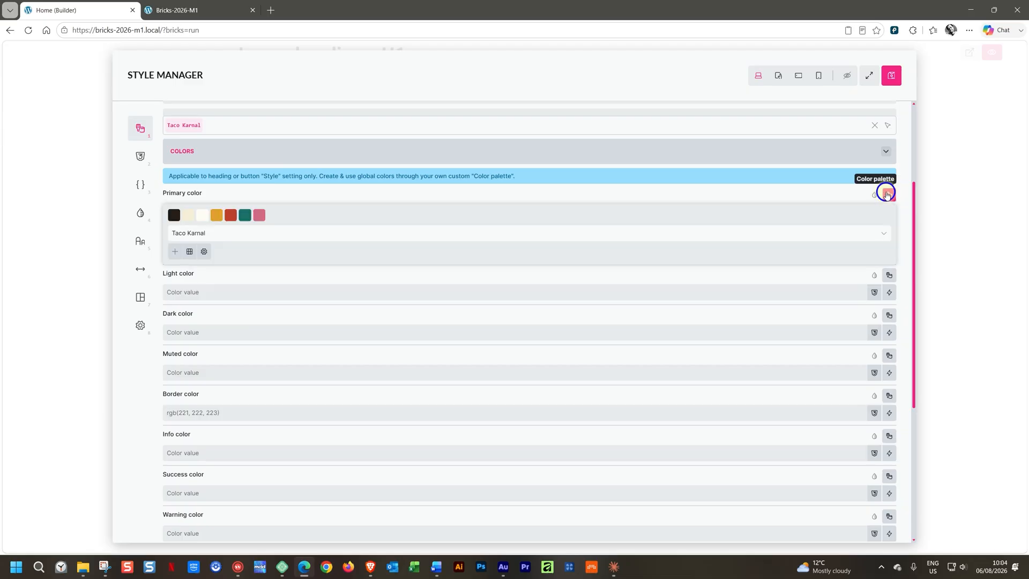
{"action": "left_click", "coordinate": [237, 216]}
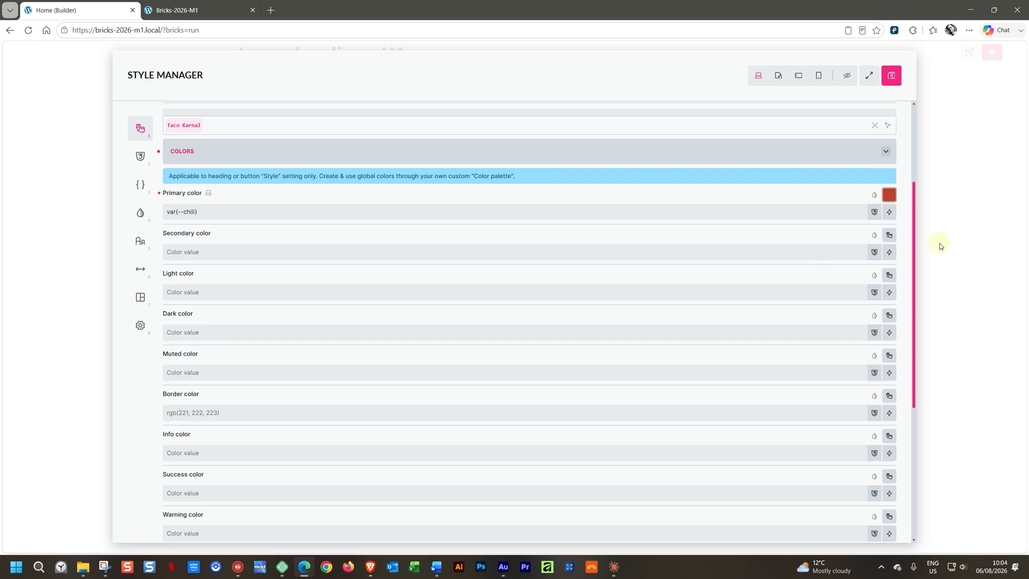
{"action": "left_click", "coordinate": [888, 235]}
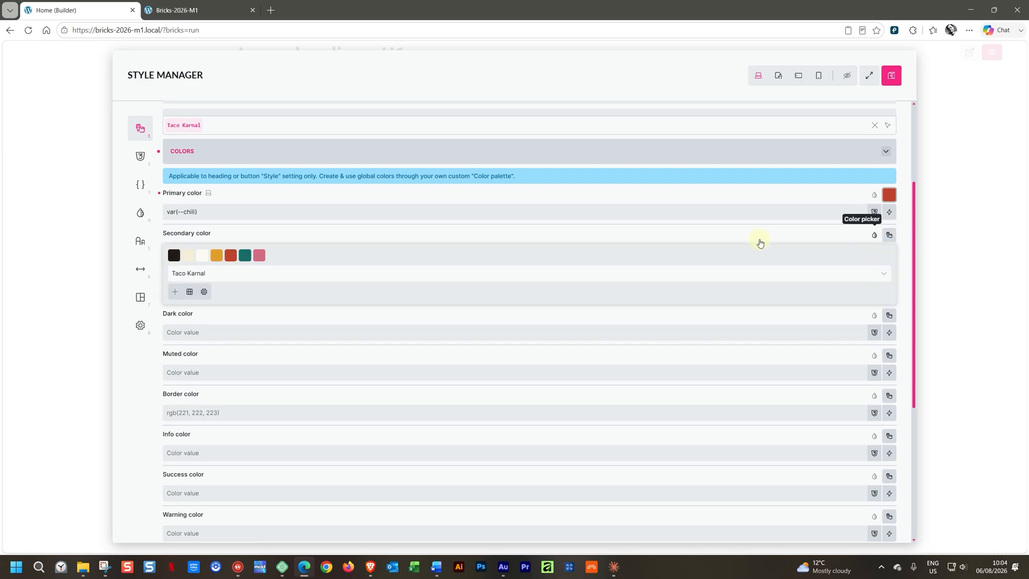
{"action": "left_click", "coordinate": [214, 256]}
Set the theme's Light color to paper and the Dark color to ink from the Taco Karnal palette.
{"action": "left_click", "coordinate": [885, 275]}
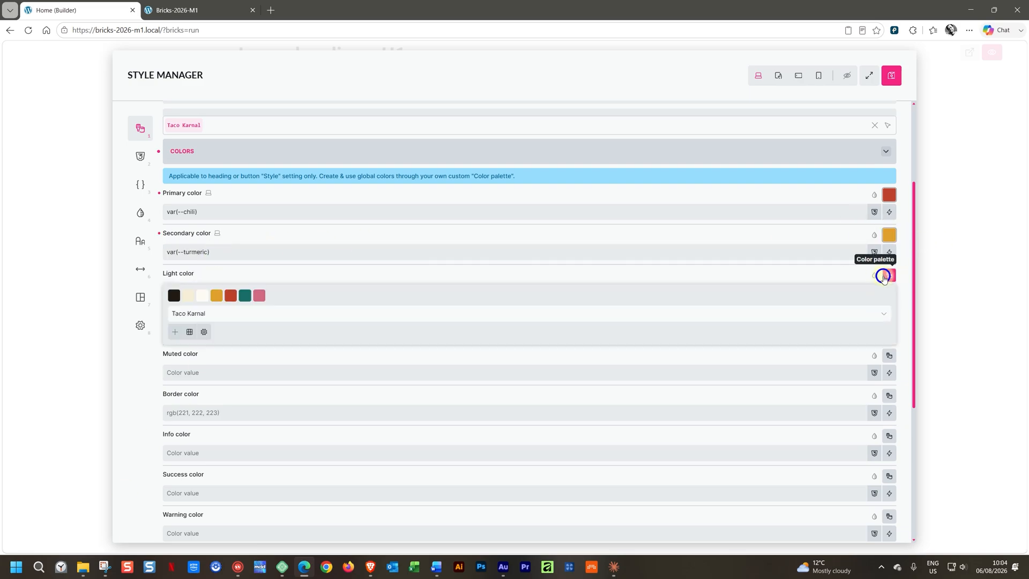
{"action": "left_click", "coordinate": [202, 296]}
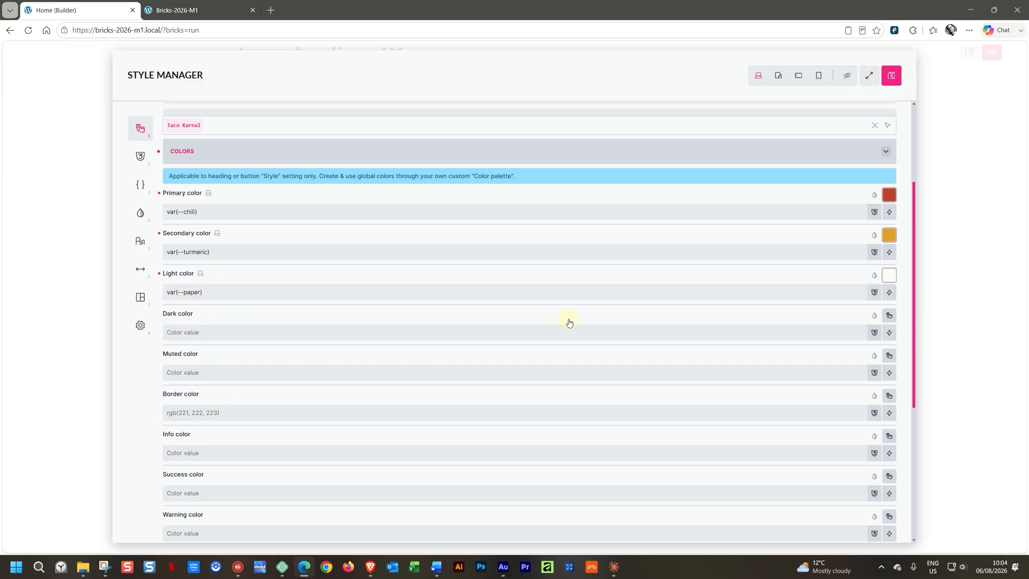
{"action": "left_click", "coordinate": [889, 315]}
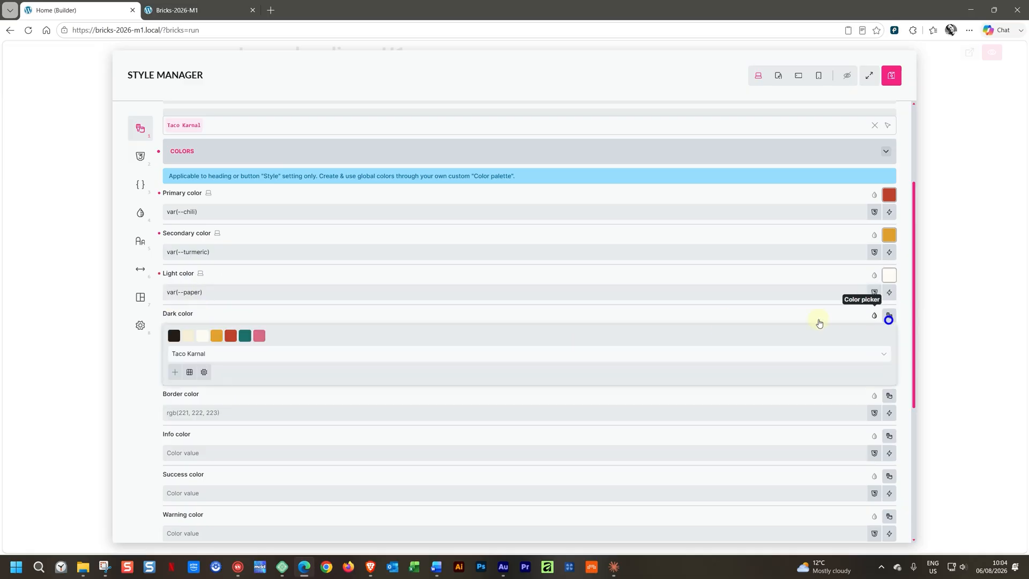
{"action": "left_click", "coordinate": [177, 338]}
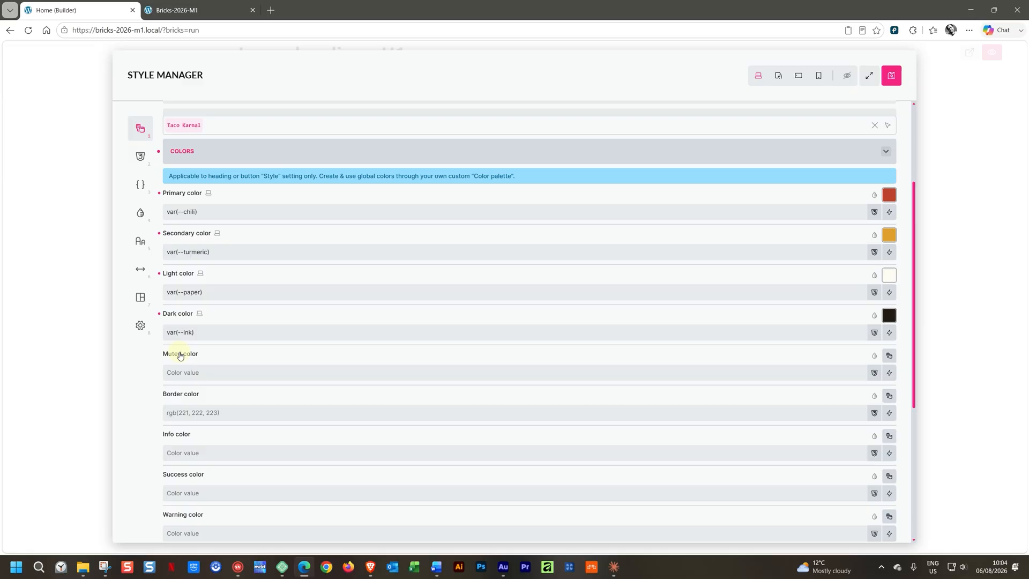
Set the theme's Border color to ink and the Info color to teal from the Taco Karnal palette.
{"action": "scroll", "coordinate": [180, 355], "scroll_direction": "down", "scroll_amount": 1}
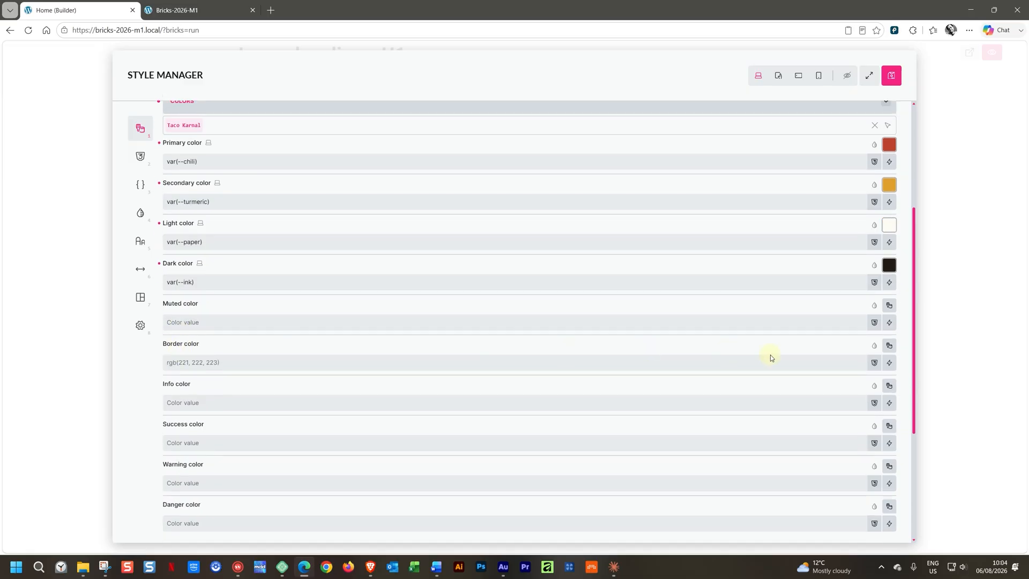
{"action": "left_click", "coordinate": [888, 347]}
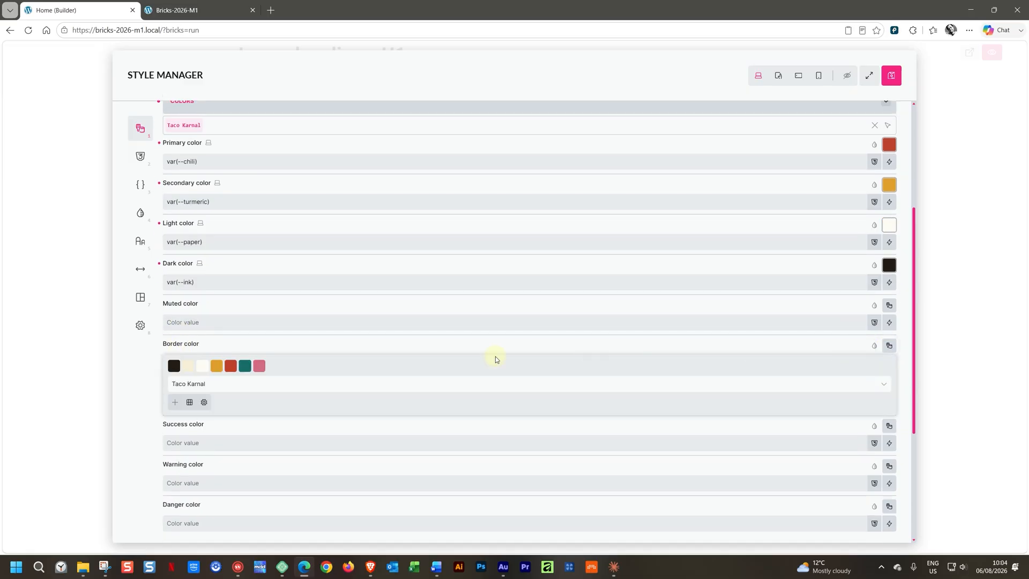
{"action": "left_click", "coordinate": [175, 364]}
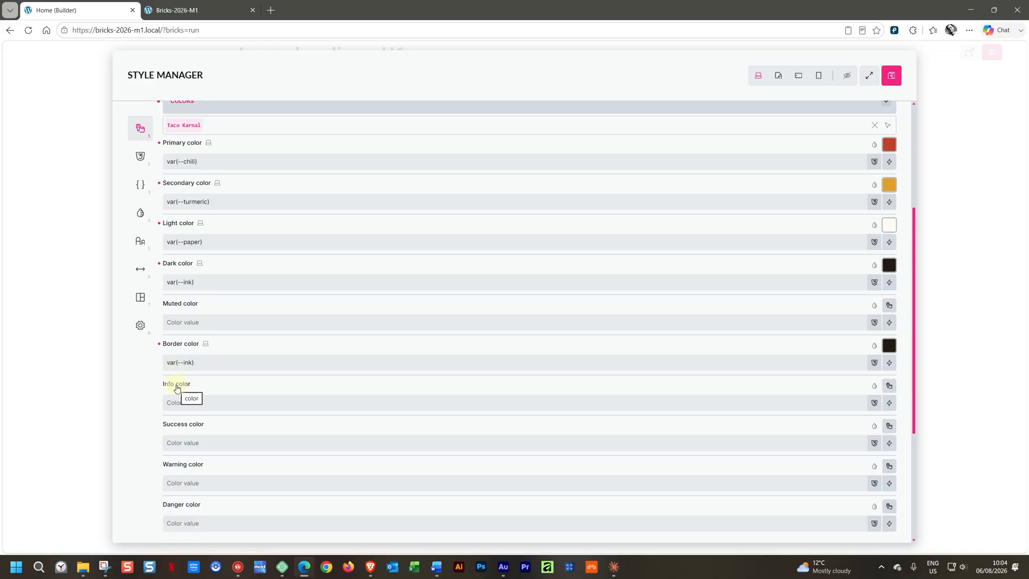
{"action": "left_click", "coordinate": [888, 385]}
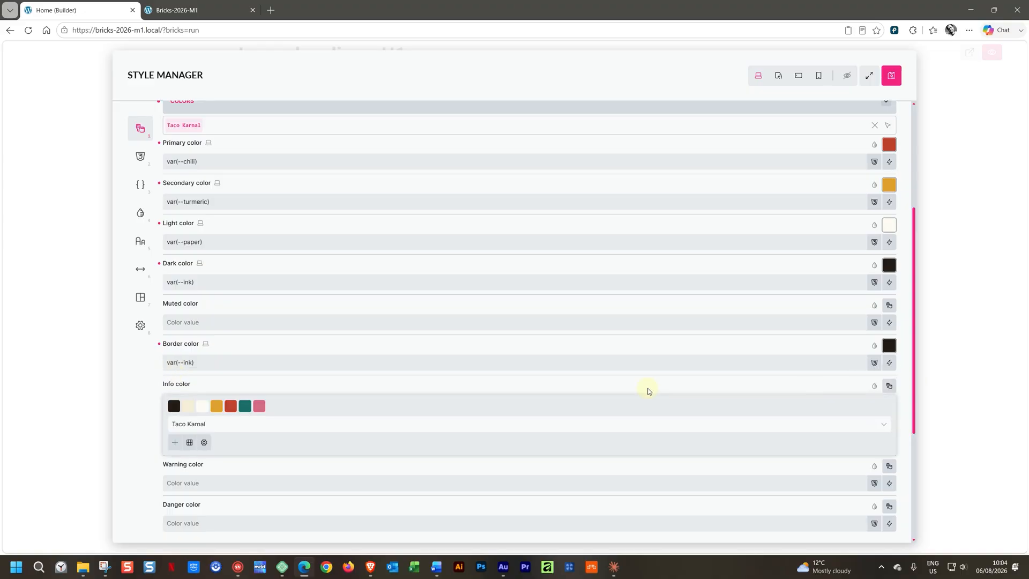
{"action": "left_click", "coordinate": [245, 407]}
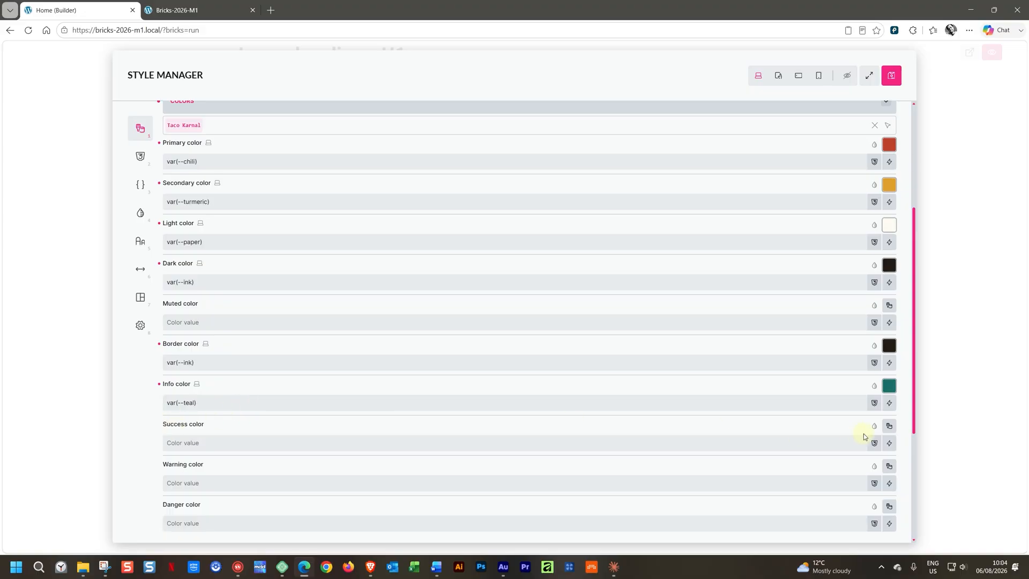
Set the theme's Success color to teal and the Warning color to turmeric from the Taco Karnal palette.
{"action": "left_click", "coordinate": [889, 425]}
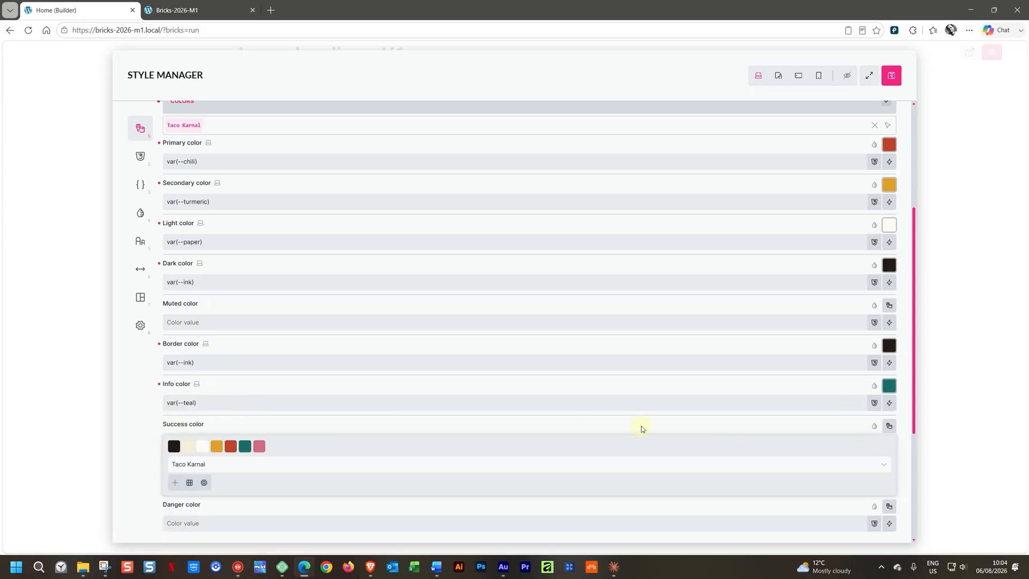
{"action": "left_click", "coordinate": [245, 446]}
{"action": "left_click", "coordinate": [888, 465]}
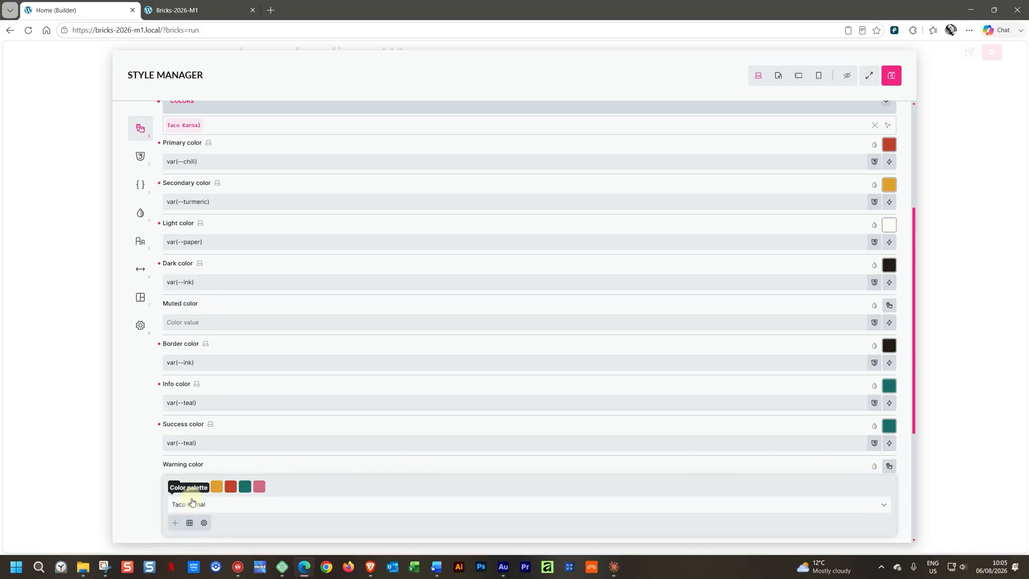
{"action": "left_click", "coordinate": [217, 486]}
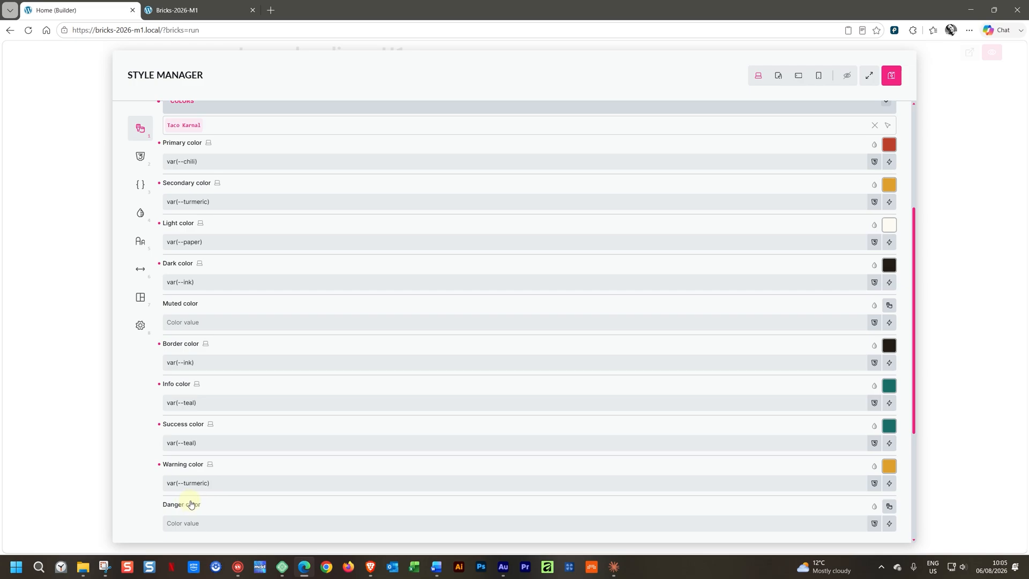
Set the theme's Danger color to chili from the Taco Karnal palette, and save and close the theme styles.
{"action": "left_click", "coordinate": [888, 506]}
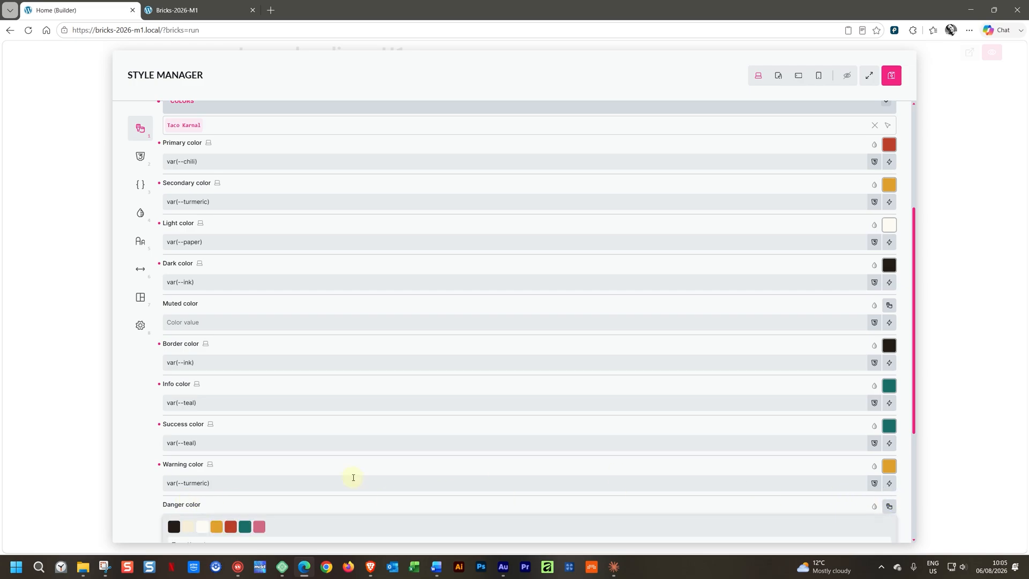
{"action": "left_click", "coordinate": [230, 526]}
{"action": "scroll", "coordinate": [324, 432], "scroll_direction": "down", "scroll_amount": 4}
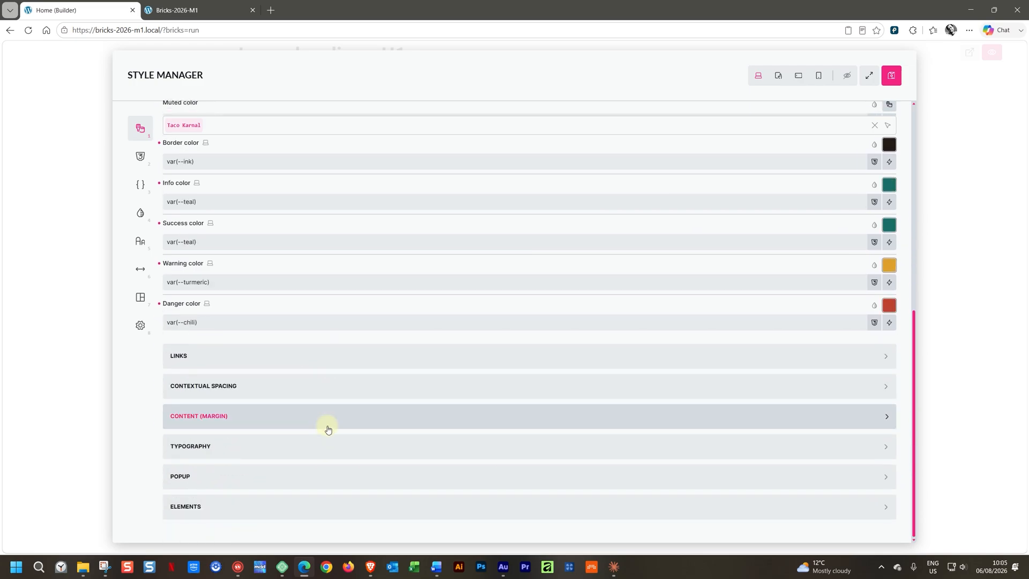
{"action": "scroll", "coordinate": [327, 428], "scroll_direction": "up", "scroll_amount": 5}
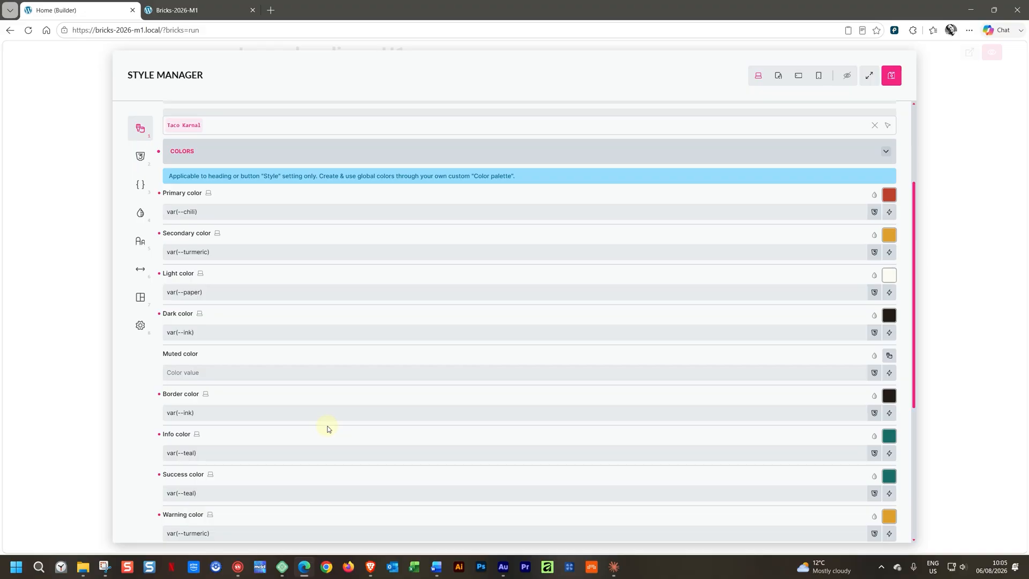
{"action": "left_click", "coordinate": [891, 79]}
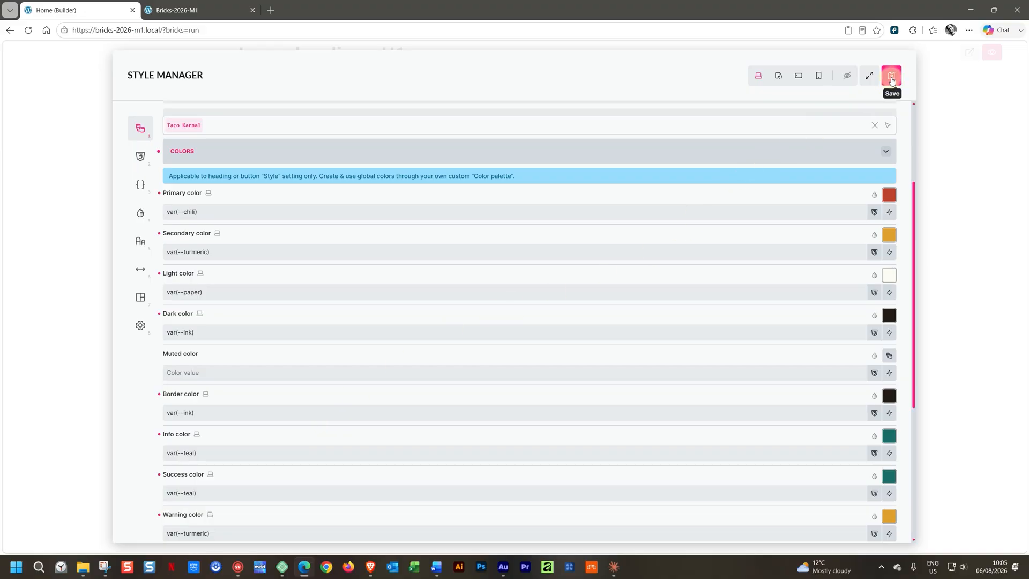
{"action": "left_click", "coordinate": [930, 87]}
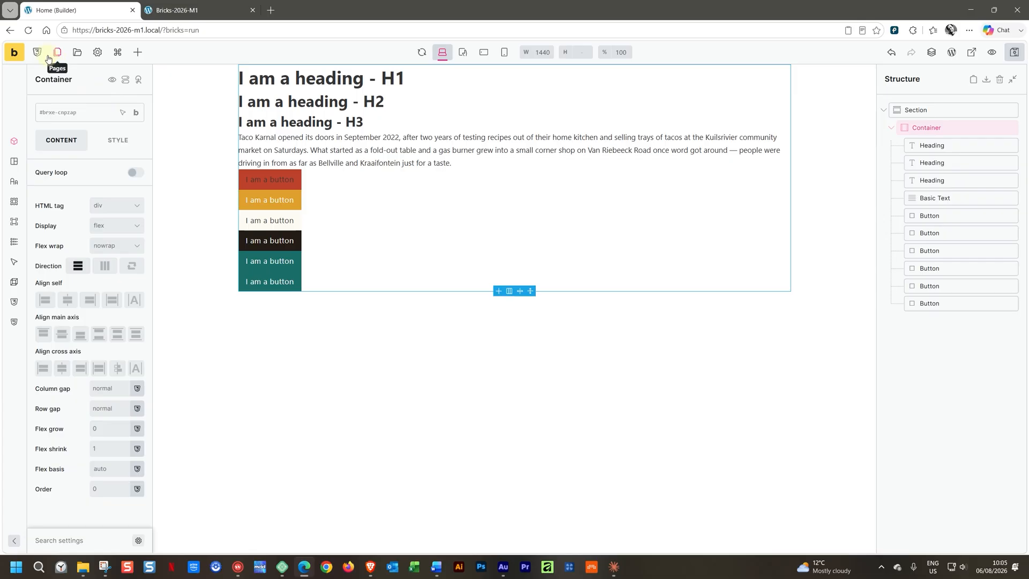
Reopen the Taco Karnal theme style's color settings with the live page preview shown beside them.
{"action": "left_click", "coordinate": [37, 53]}
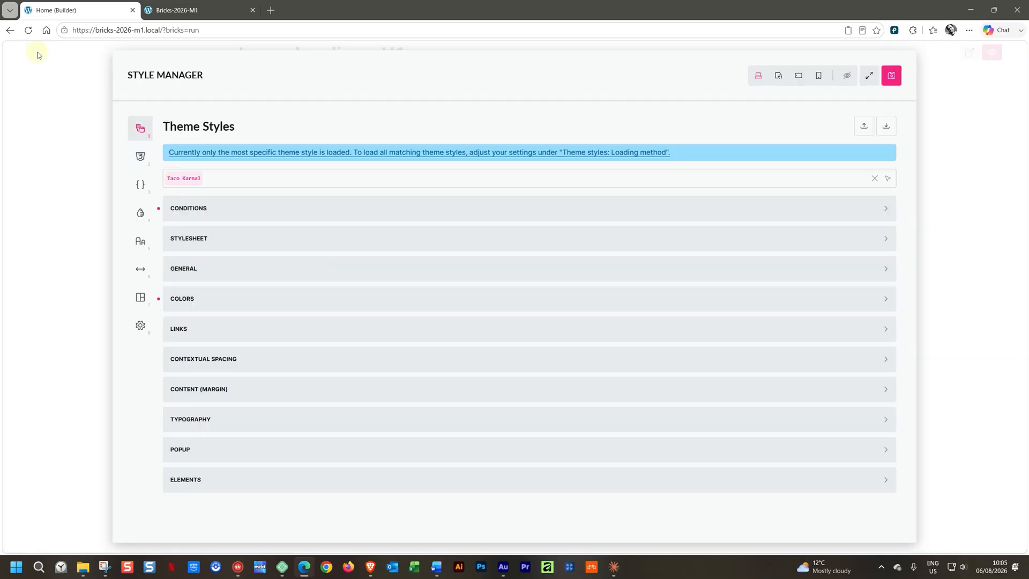
{"action": "left_click", "coordinate": [178, 290]}
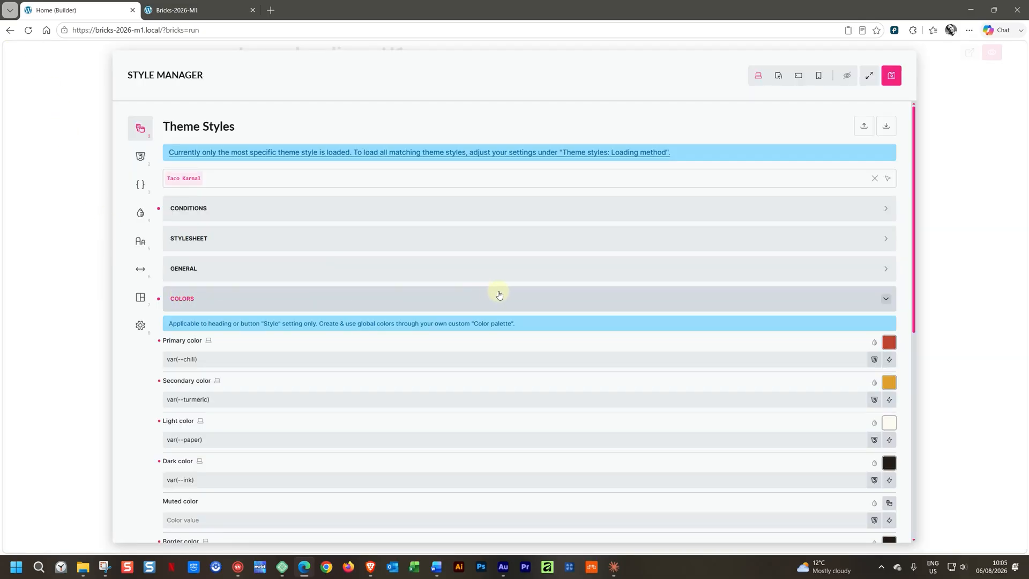
{"action": "left_click", "coordinate": [846, 77]}
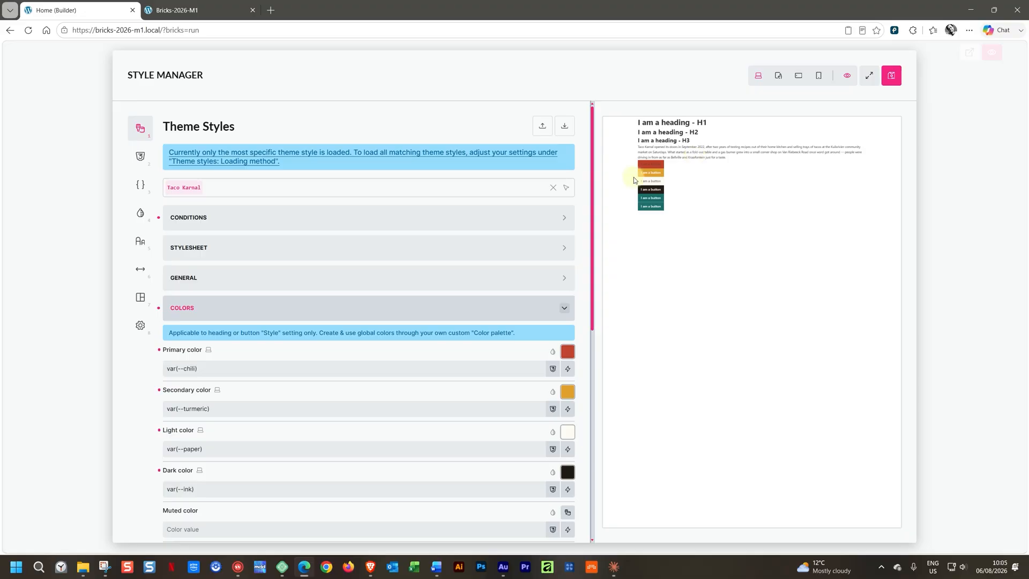
{"action": "scroll", "coordinate": [409, 273], "scroll_direction": "down", "scroll_amount": 2}
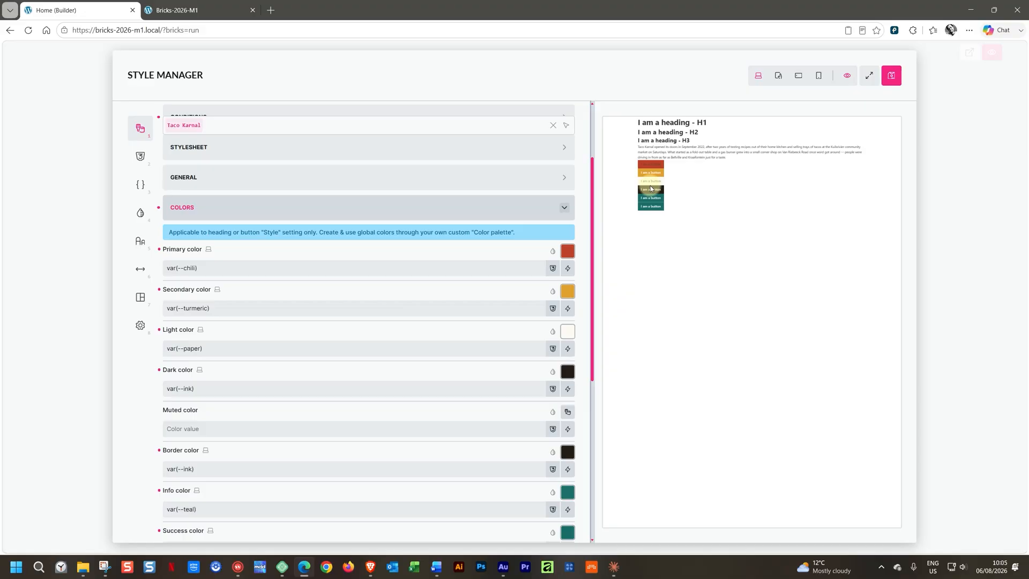
Try teal as the theme's Primary color to compare the previewed buttons, and set it back to chili.
{"action": "left_click", "coordinate": [566, 253]}
{"action": "left_click", "coordinate": [245, 270]}
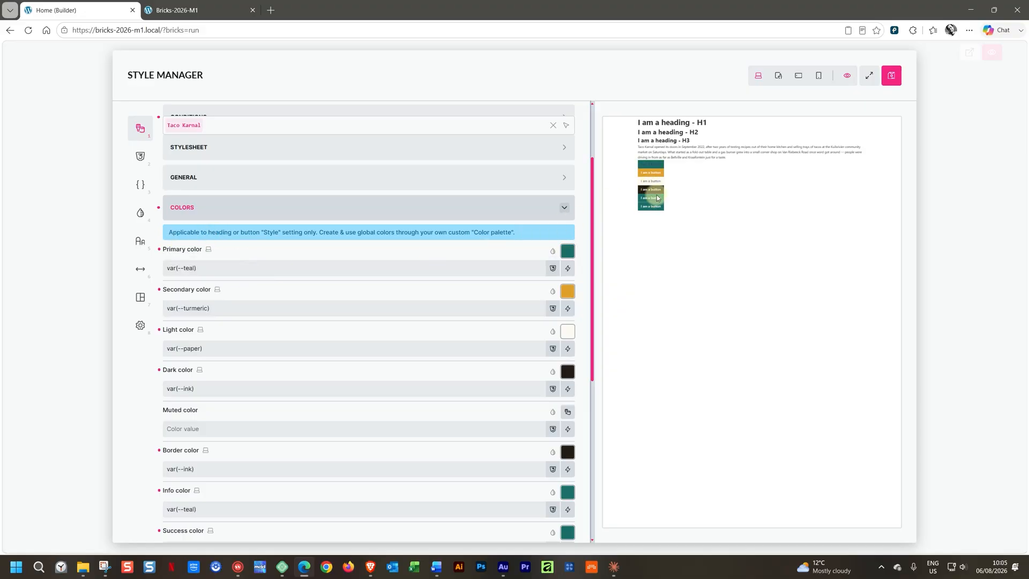
{"action": "left_click", "coordinate": [567, 251]}
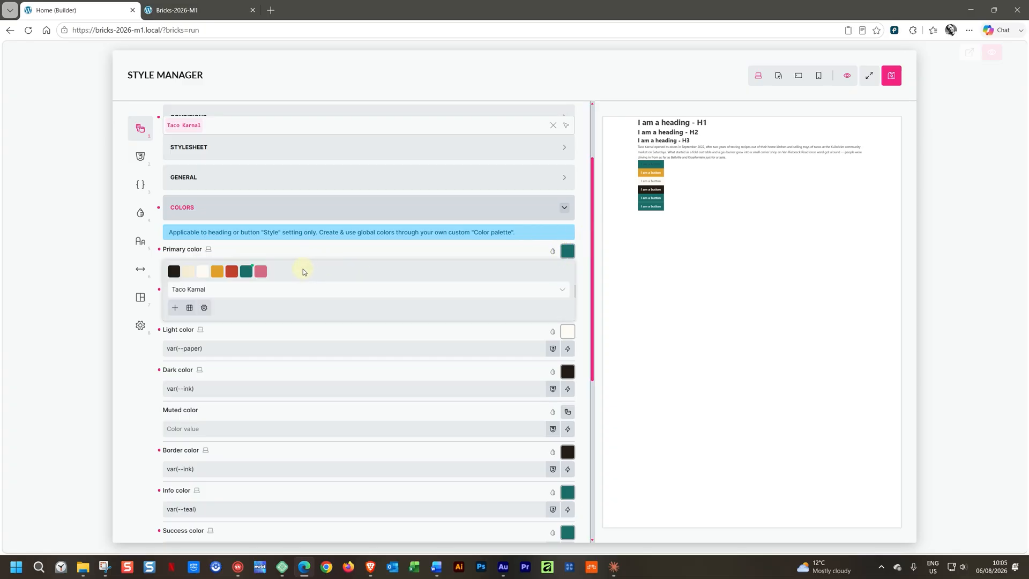
{"action": "left_click", "coordinate": [232, 271]}
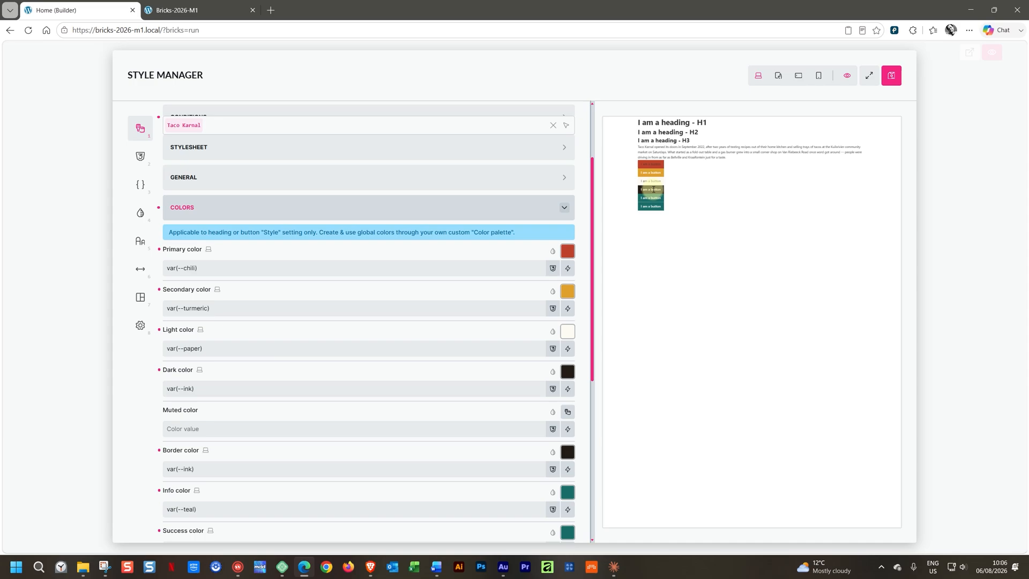
Hide the live preview, collapse the color settings, and save and close the theme styles.
{"action": "left_click", "coordinate": [845, 76]}
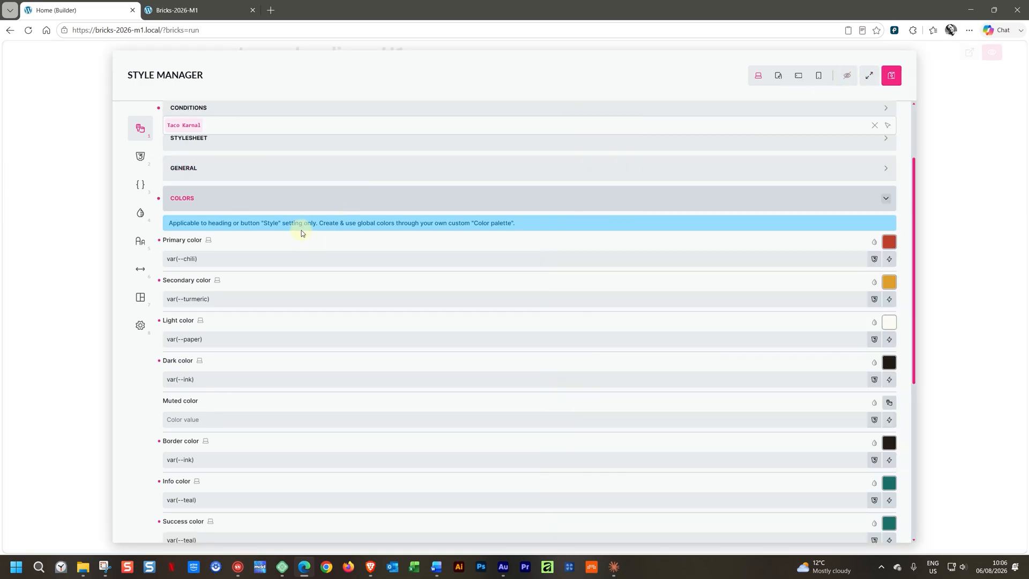
{"action": "left_click", "coordinate": [268, 201]}
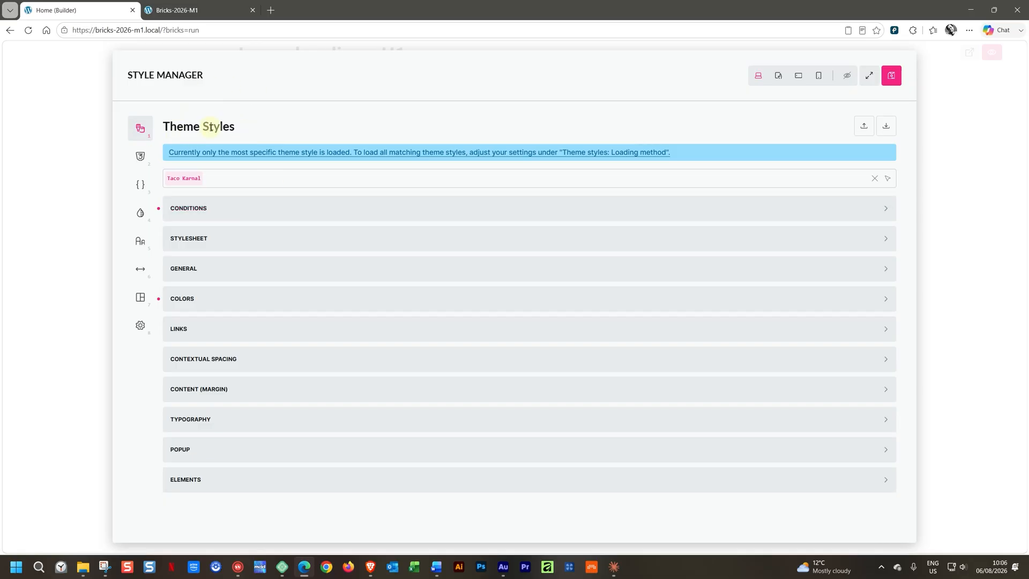
{"action": "left_click", "coordinate": [892, 78]}
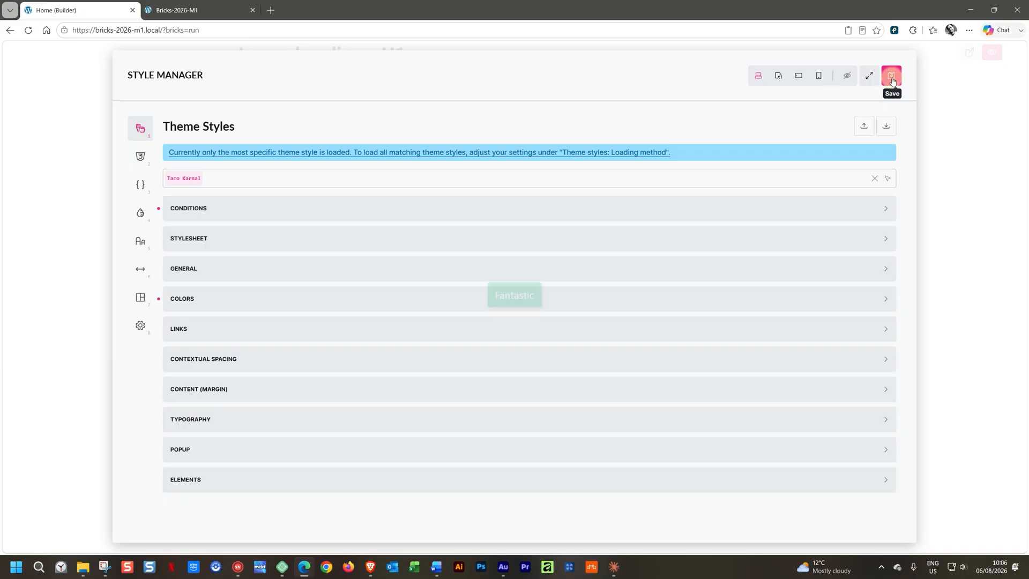
{"action": "left_click", "coordinate": [943, 88]}
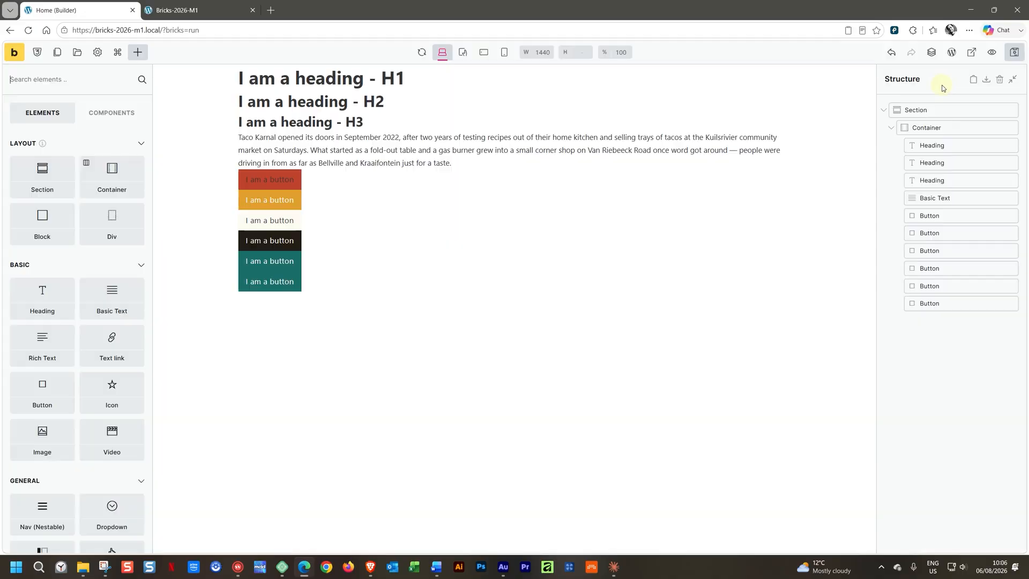
Try the Secondary, Light and Dark styles on the first button in the stack, and return it to Primary.
{"action": "left_click", "coordinate": [287, 179]}
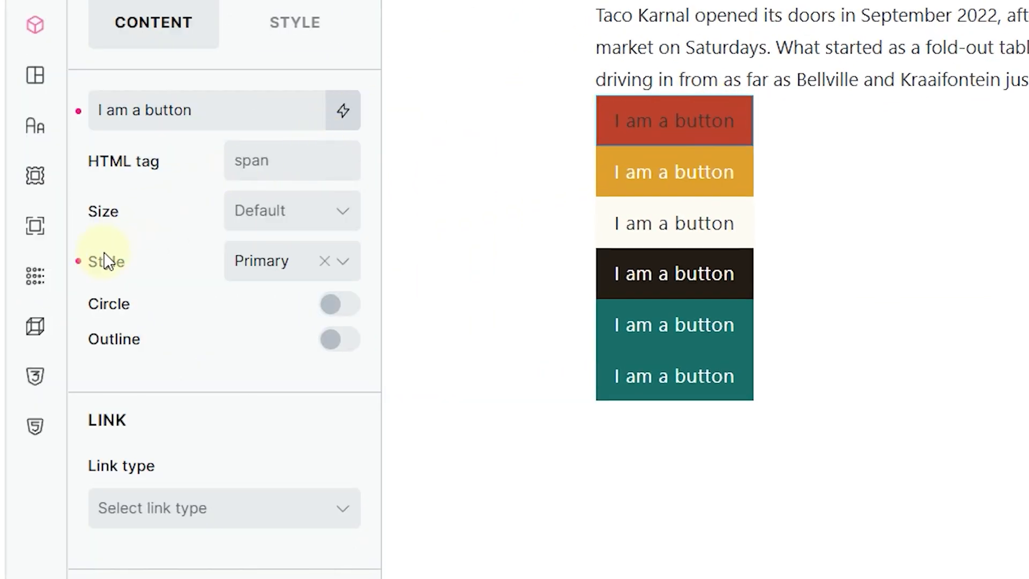
{"action": "left_click", "coordinate": [340, 272]}
{"action": "left_click", "coordinate": [284, 342]}
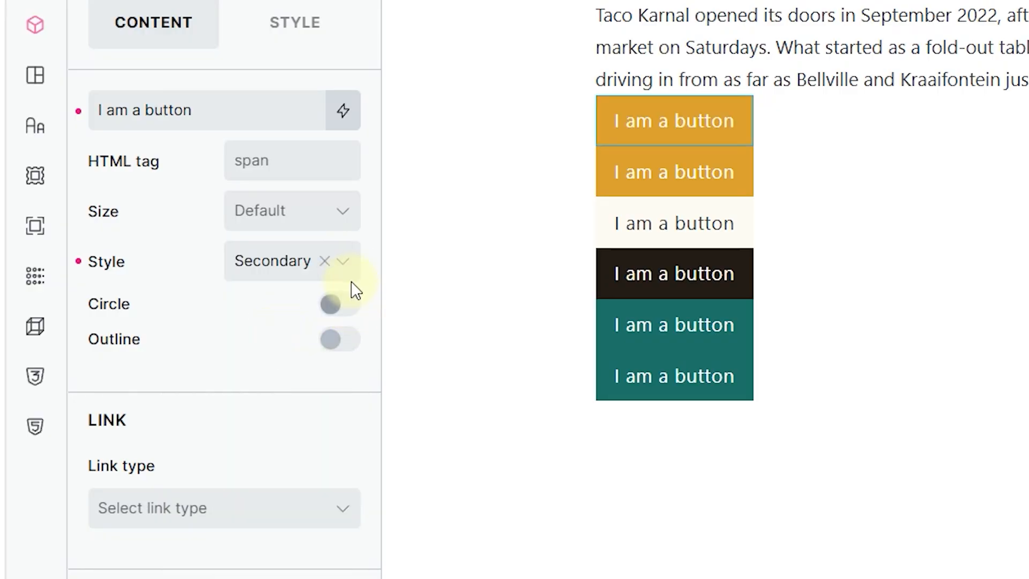
{"action": "left_click", "coordinate": [346, 265]}
{"action": "left_click", "coordinate": [268, 386]}
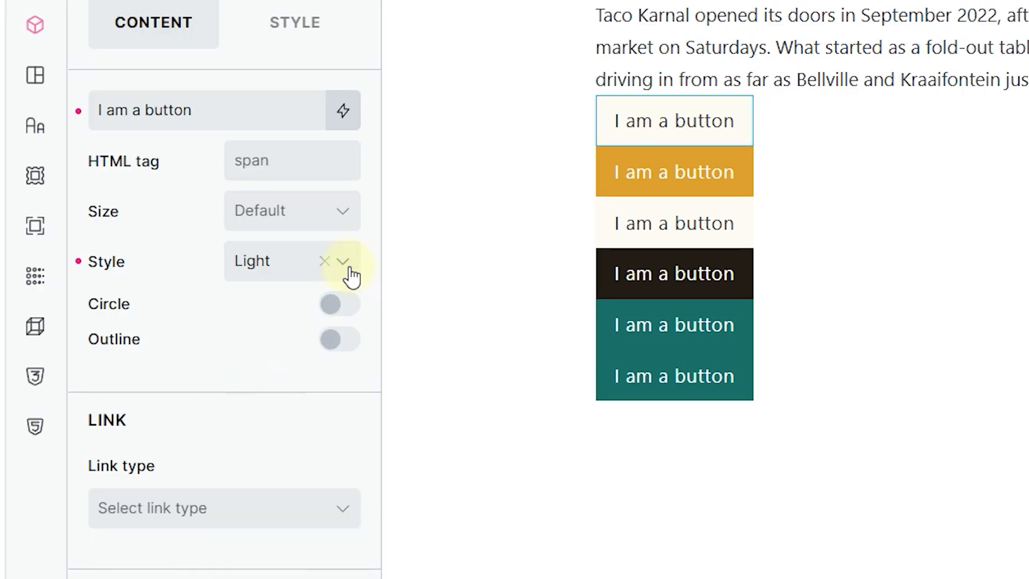
{"action": "left_click", "coordinate": [340, 263]}
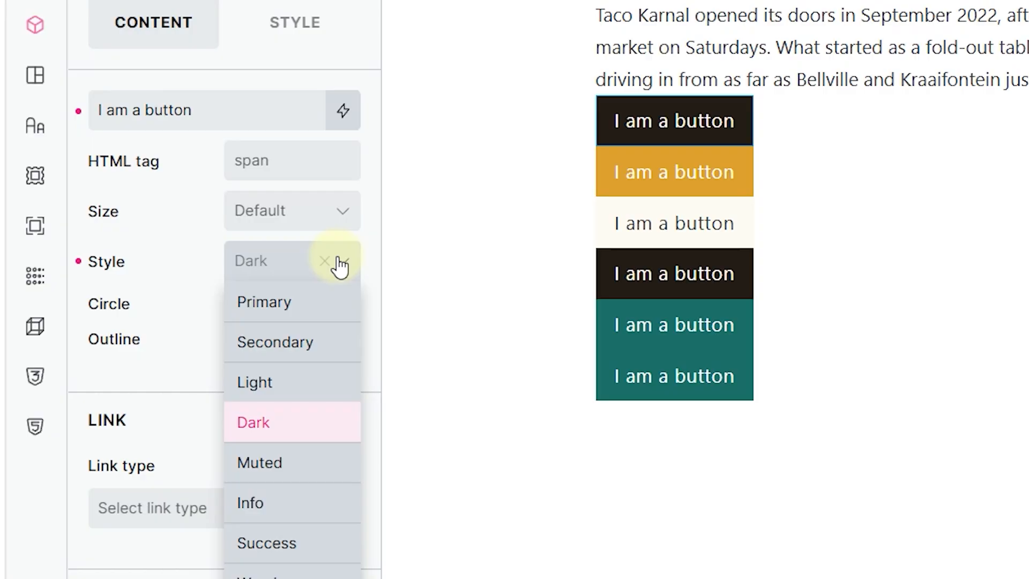
{"action": "left_click", "coordinate": [303, 300]}
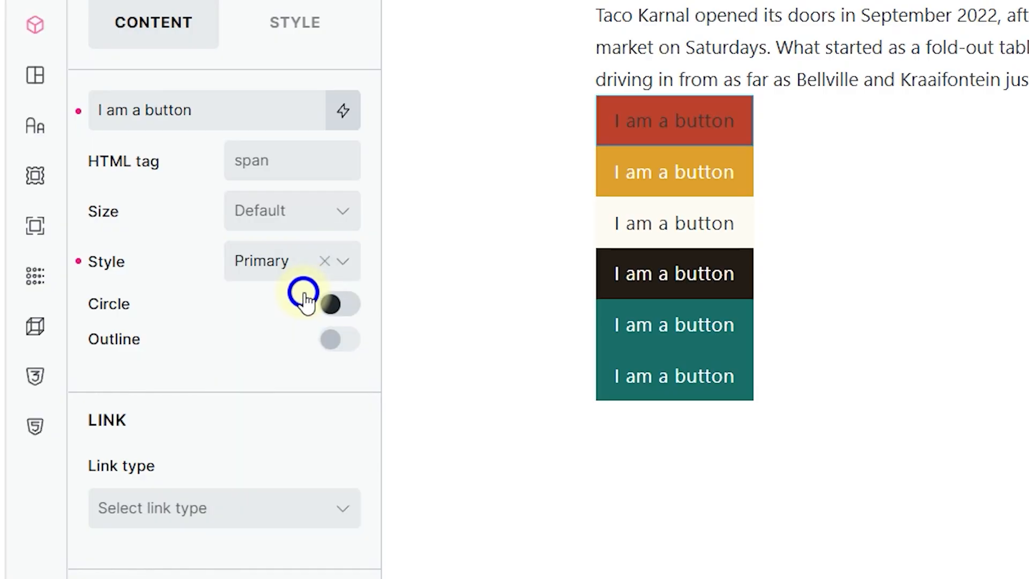